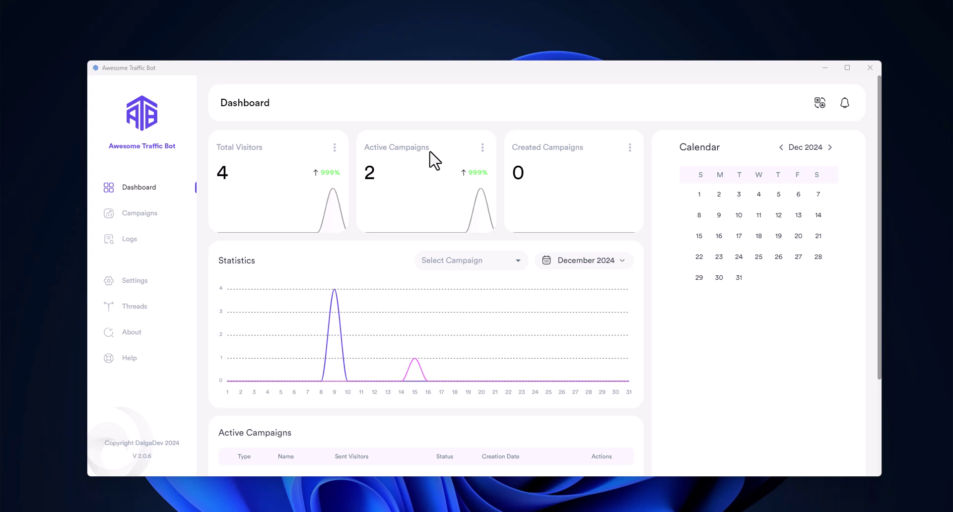
Step: Open AdsPower Browser from the taskbar to show its profiles list over the ATB dashboard
left_click(629, 510)
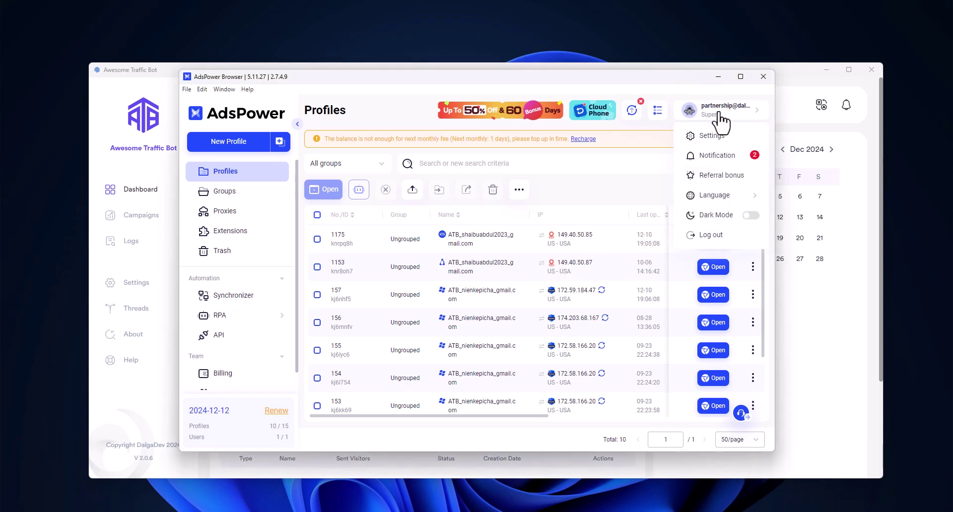
Step: Browse AdsPower's Local settings, including the list of additional Chrome versions
left_click(720, 134)
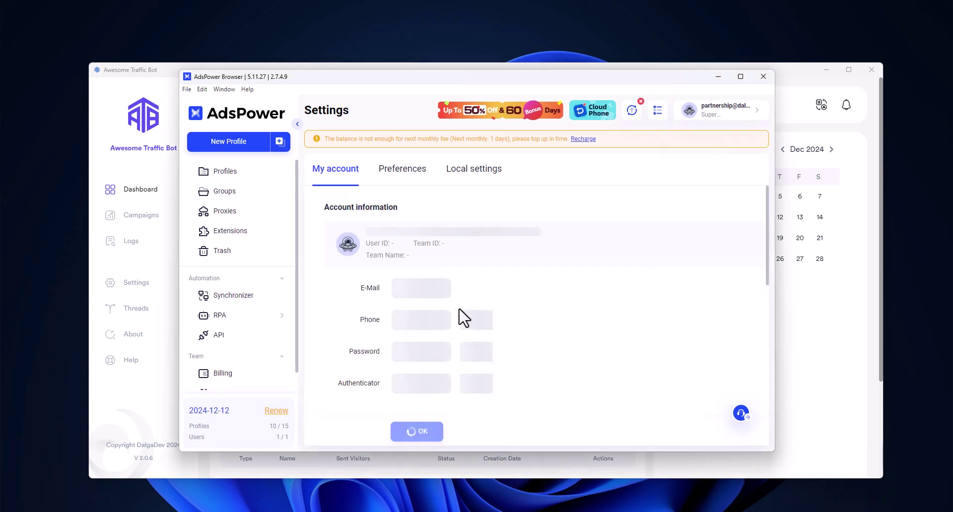
left_click(473, 171)
scroll(476, 248, "down", 4)
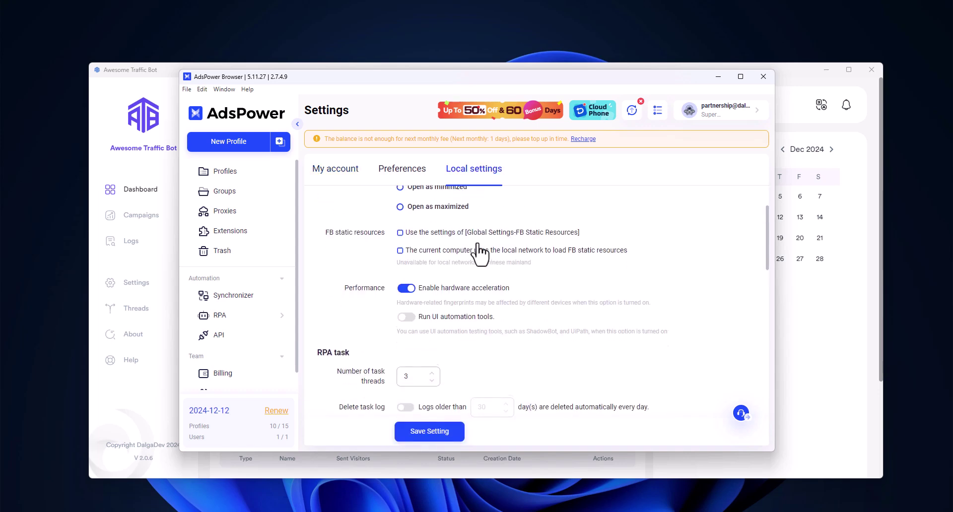
scroll(479, 251, "down", 4)
scroll(481, 248, "down", 4)
scroll(481, 248, "down", 3)
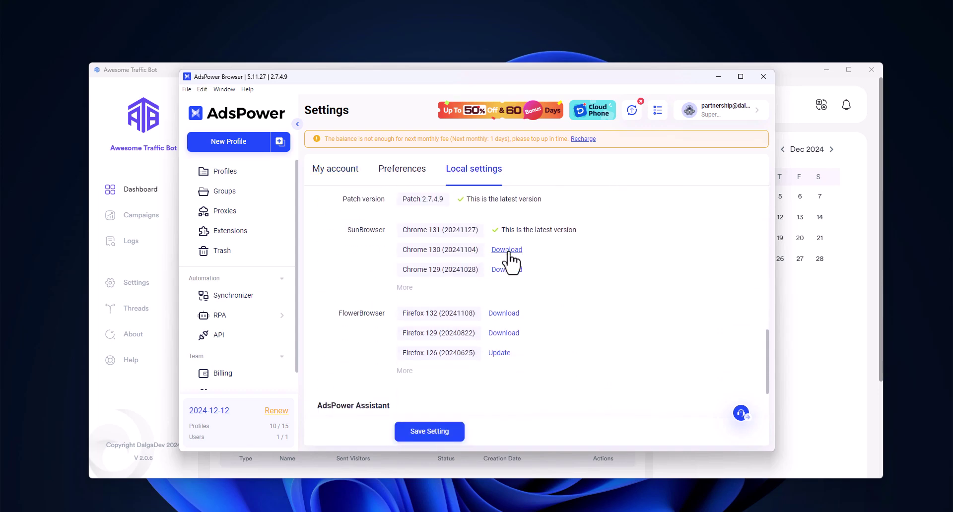
left_click(405, 288)
scroll(522, 288, "up", 4)
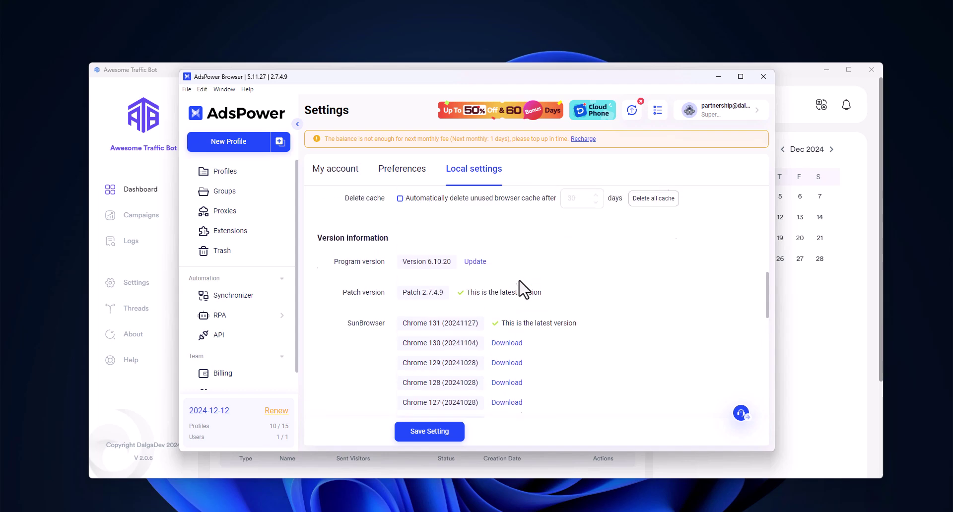
scroll(521, 286, "up", 4)
scroll(520, 286, "up", 4)
scroll(519, 284, "up", 3)
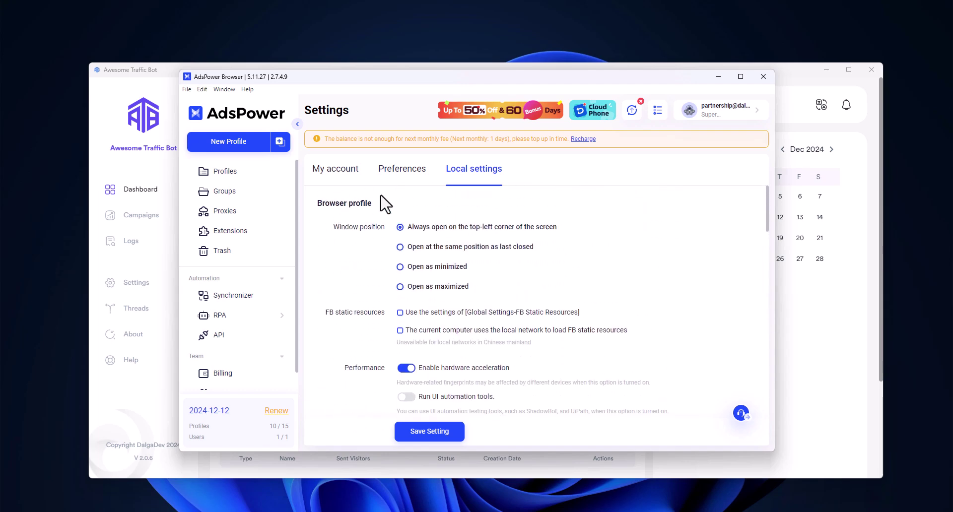
Step: Review the Preferences settings, return to Profiles, and minimize AdsPower
left_click(353, 170)
left_click(393, 170)
scroll(437, 238, "down", 1)
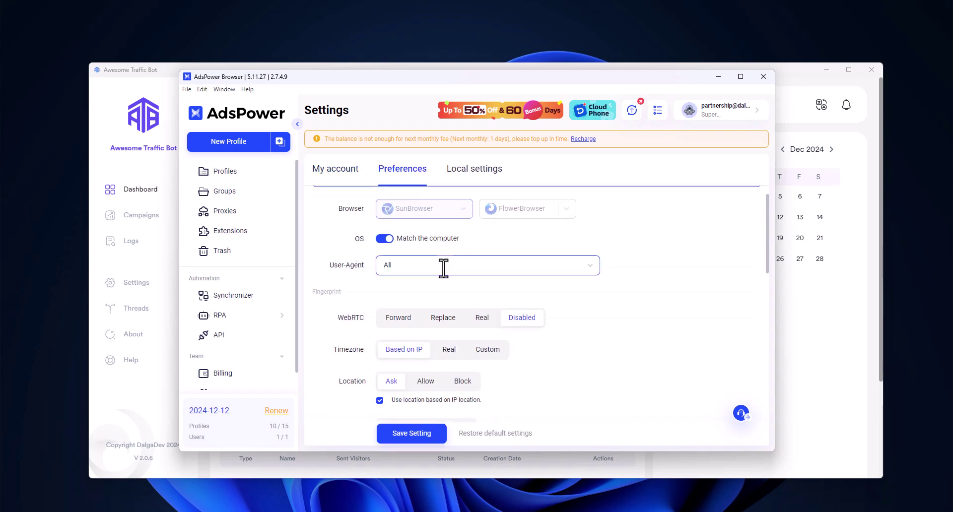
scroll(442, 266, "down", 5)
scroll(447, 273, "down", 5)
scroll(447, 276, "down", 2)
scroll(447, 277, "up", 5)
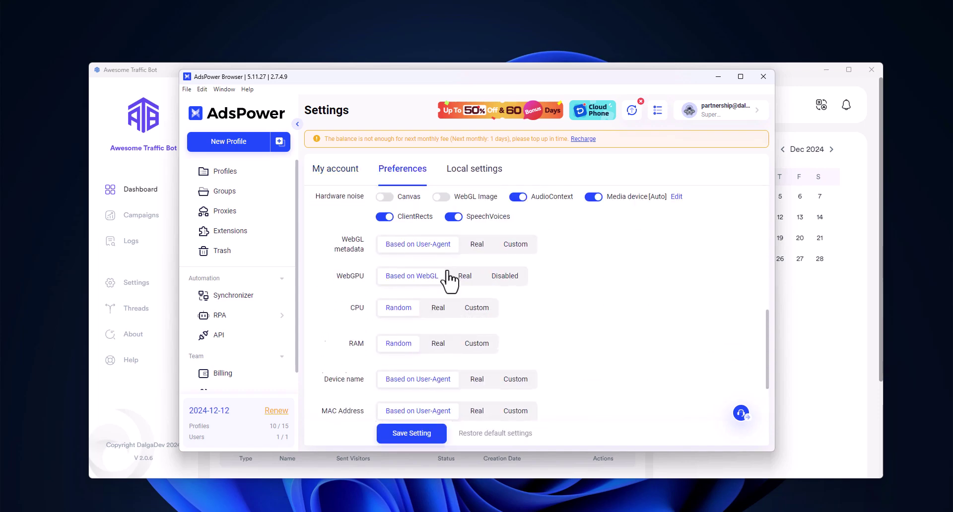
scroll(446, 276, "up", 5)
scroll(447, 272, "up", 4)
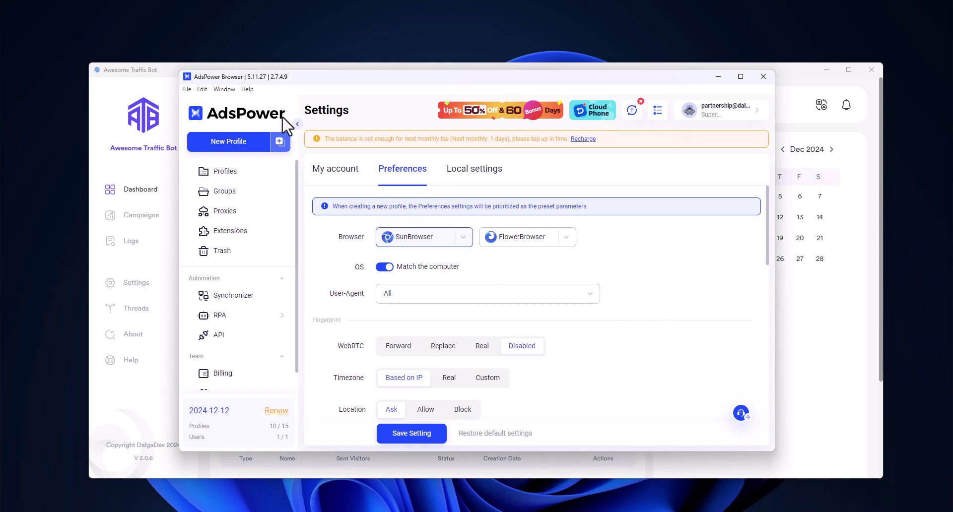
left_click(268, 175)
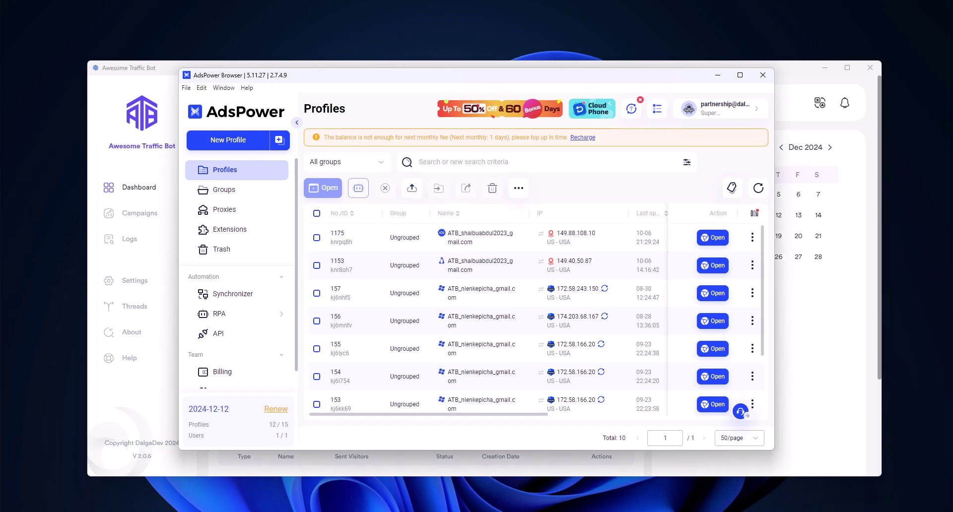
left_click(656, 496)
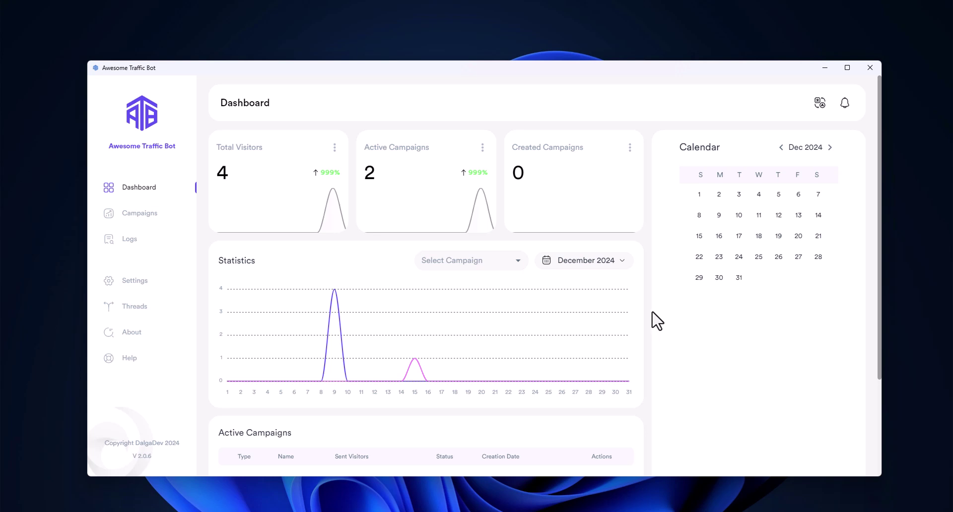
Step: Start a new campaign from Campaigns, name it, and switch on the Browser Profile toggle
left_click(140, 215)
left_click(589, 231)
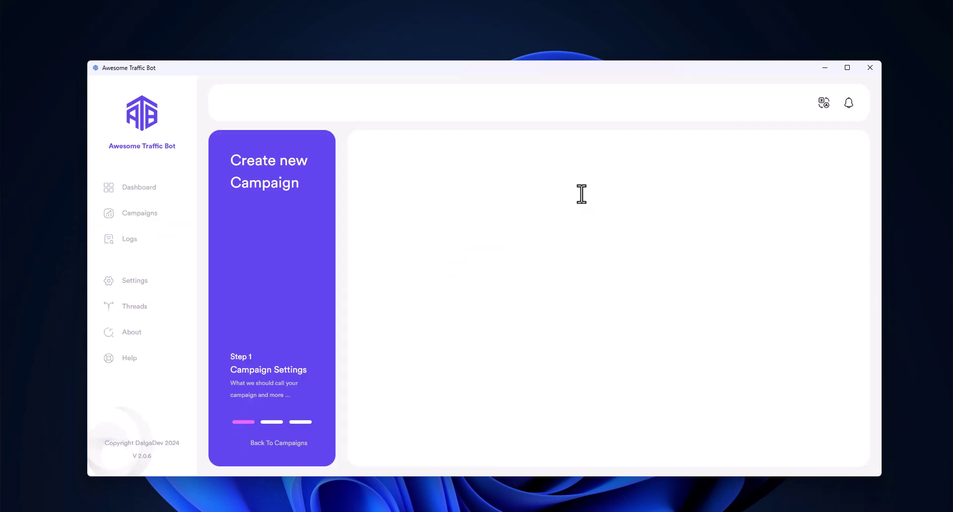
left_click(581, 182)
type("external browser")
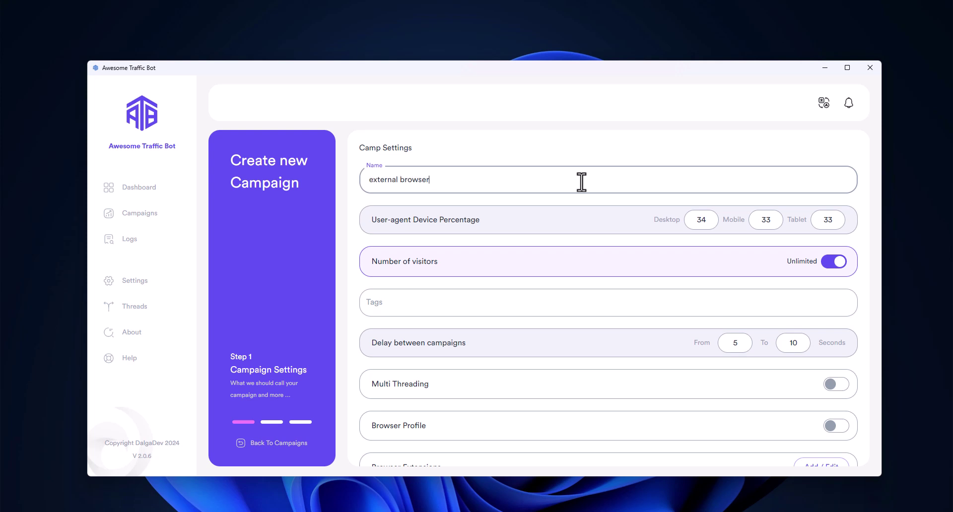
scroll(582, 182, "down", 3)
scroll(603, 178, "down", 3)
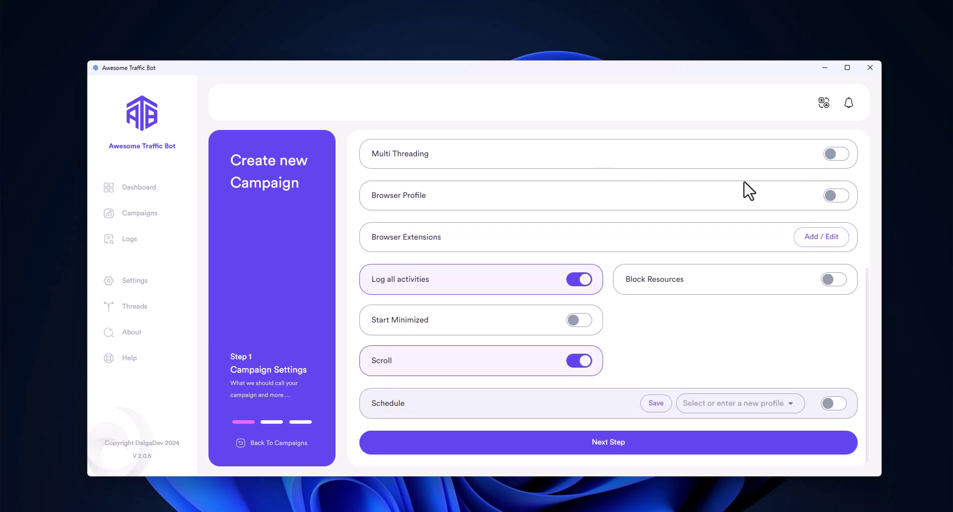
left_click(839, 196)
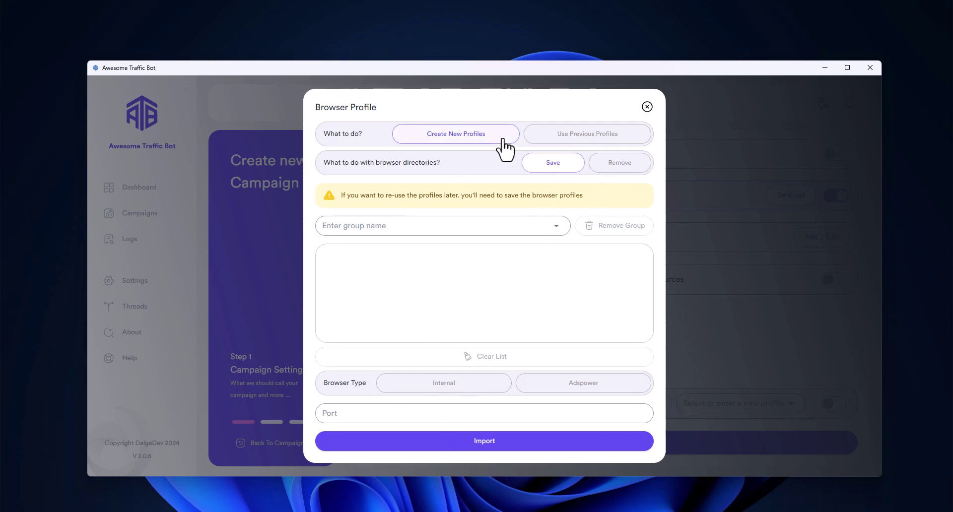
Step: Set the Browser Profile options to Create New Profiles with saved browser directories
left_click(614, 164)
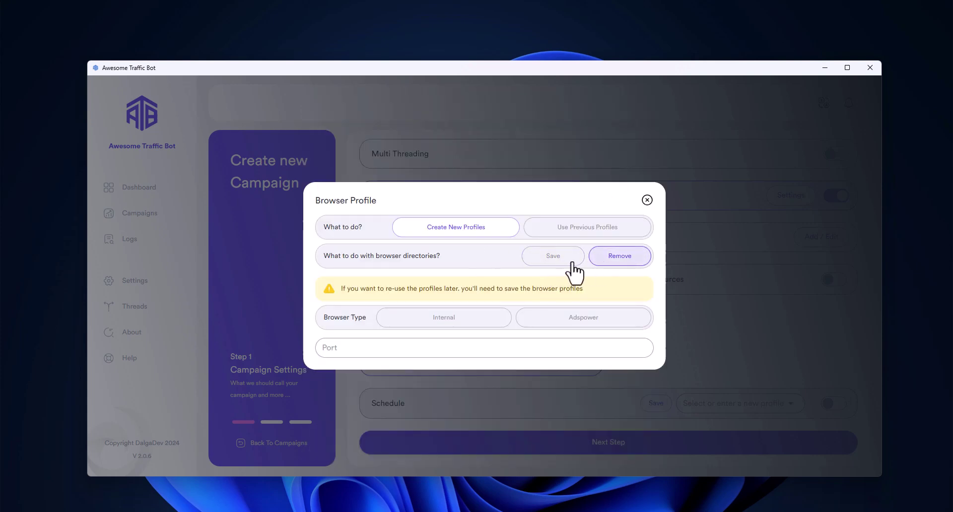
left_click(555, 259)
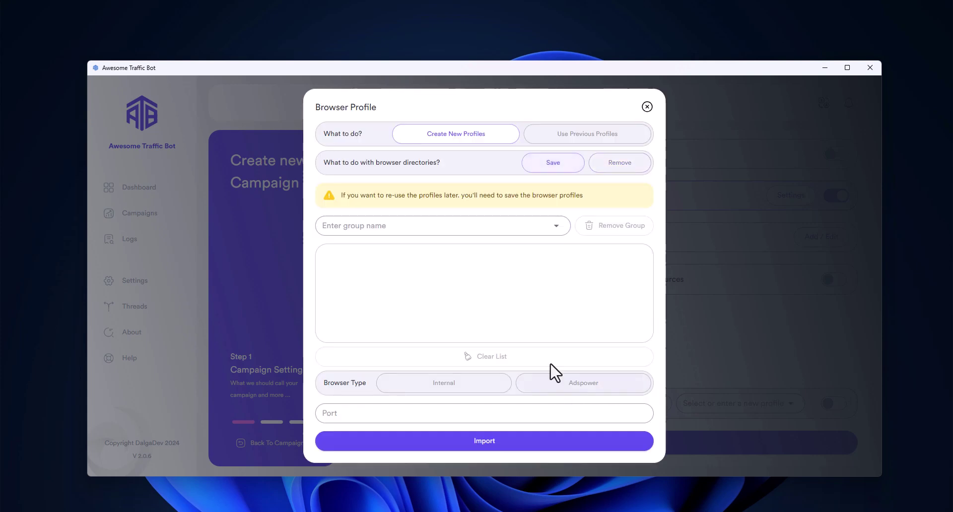
left_click(587, 133)
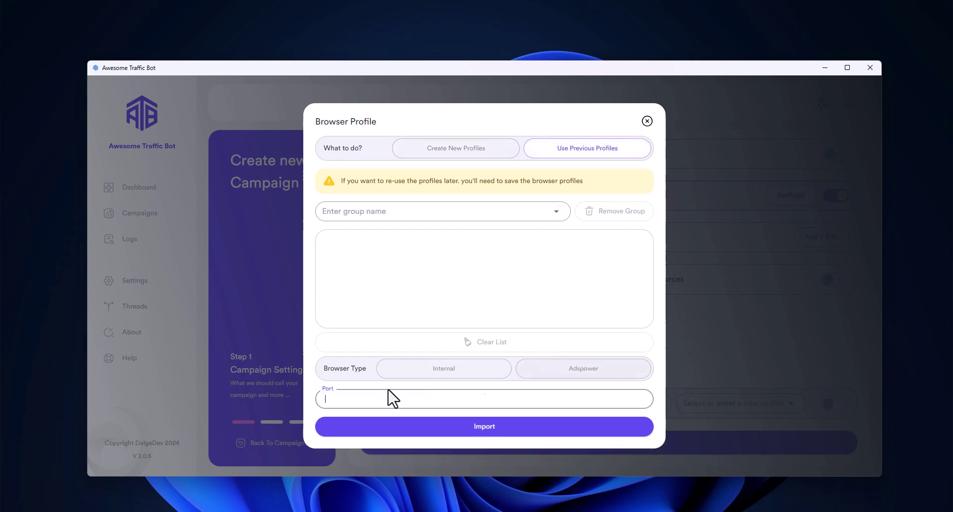
left_click(452, 149)
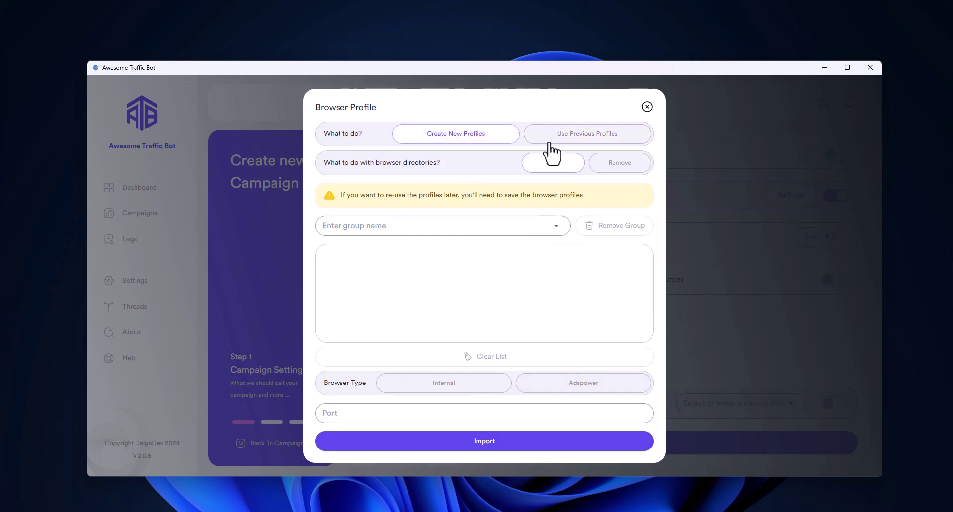
Step: Add a new group 'Adspower Profiles' with browser type Adspower, then bring up AdsPower
left_click(503, 226)
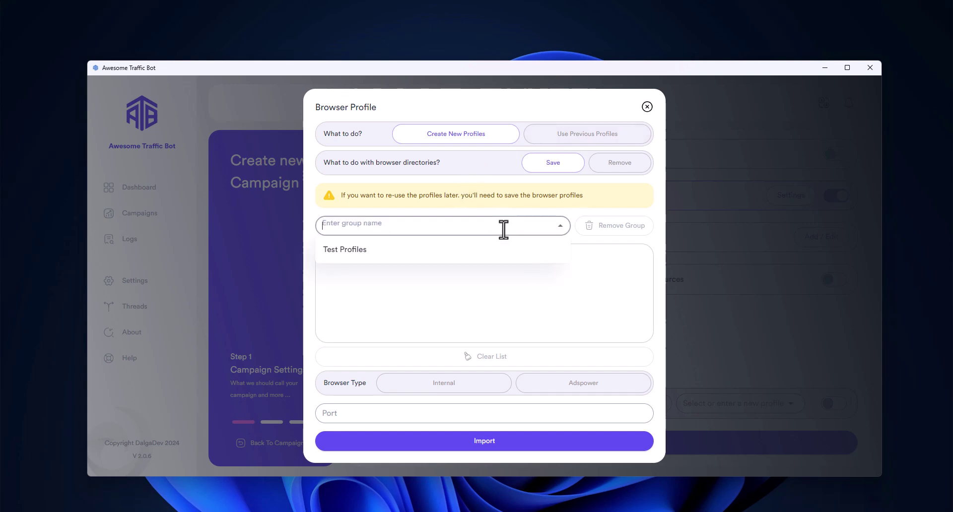
key("Caps_Lock")
type("A")
key("Caps_Lock")
type("dspowe")
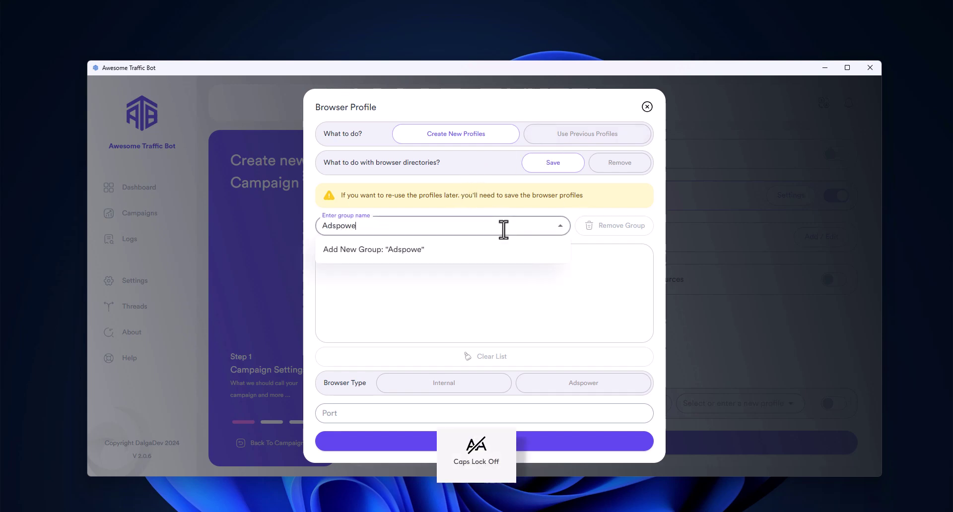
key("Caps_Lock")
type("P")
key("Caps_Lock")
type("rofile")
type("s")
left_click(489, 249)
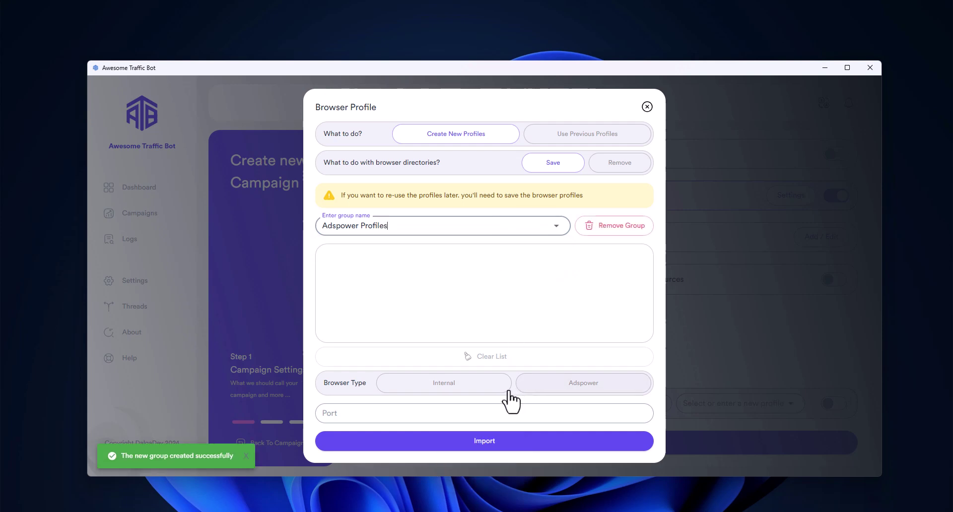
left_click(557, 391)
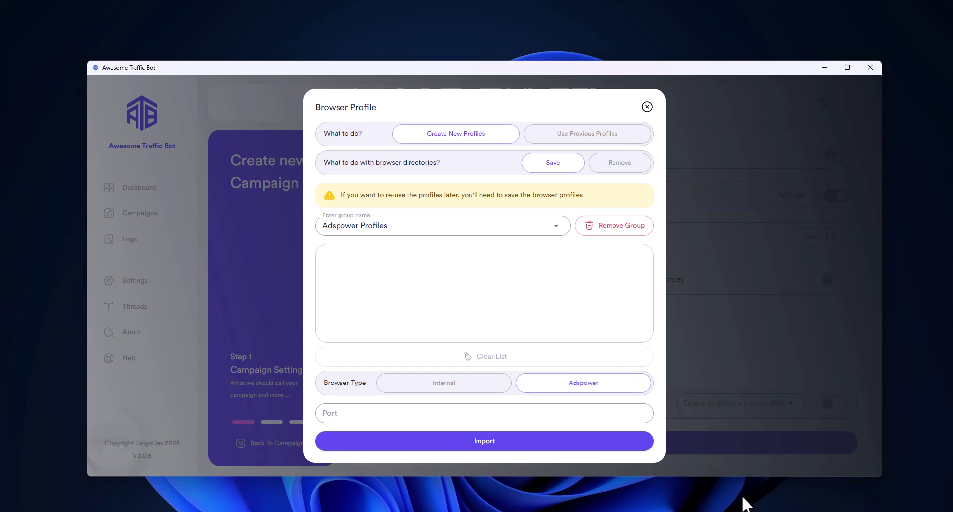
left_click(654, 509)
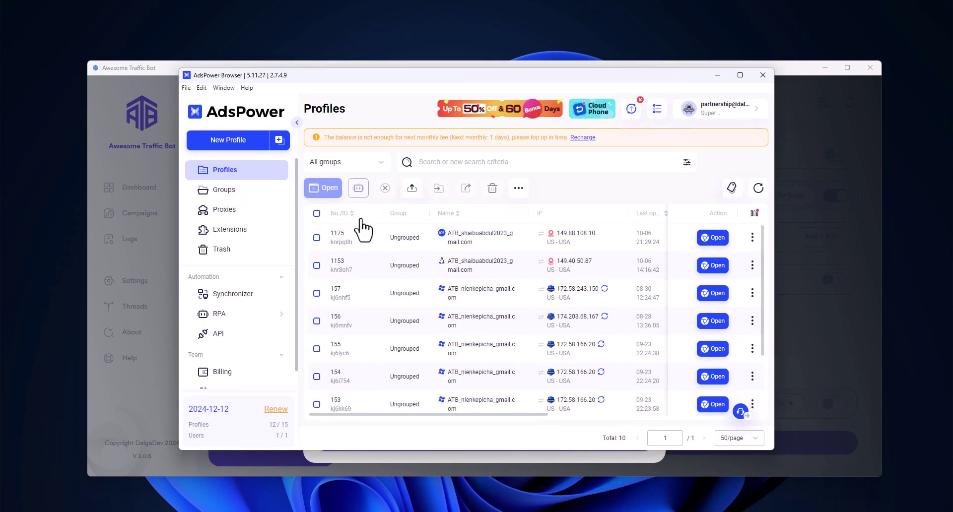
Step: Open AdsPower's API settings and select port 50325 in the Connection URL
left_click(246, 336)
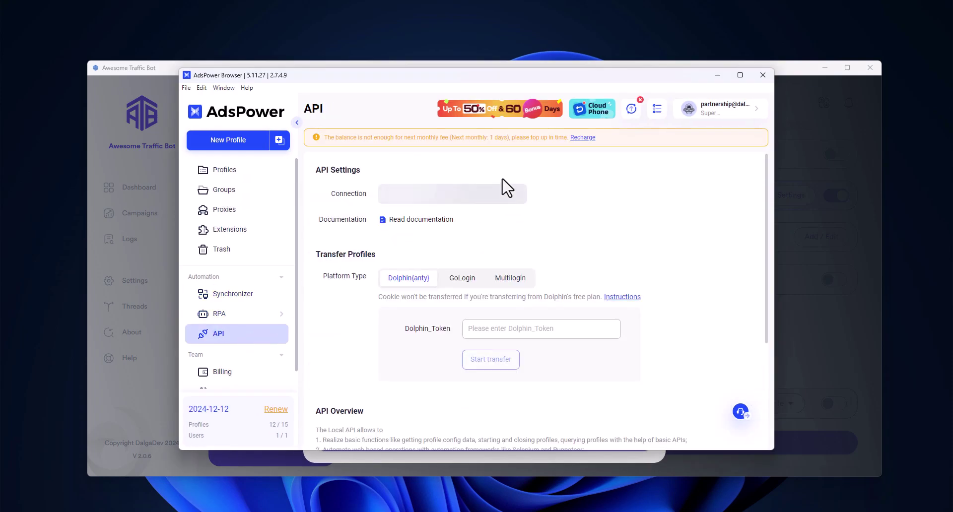
left_click_drag(486, 219, 470, 217)
key("ctrl+c")
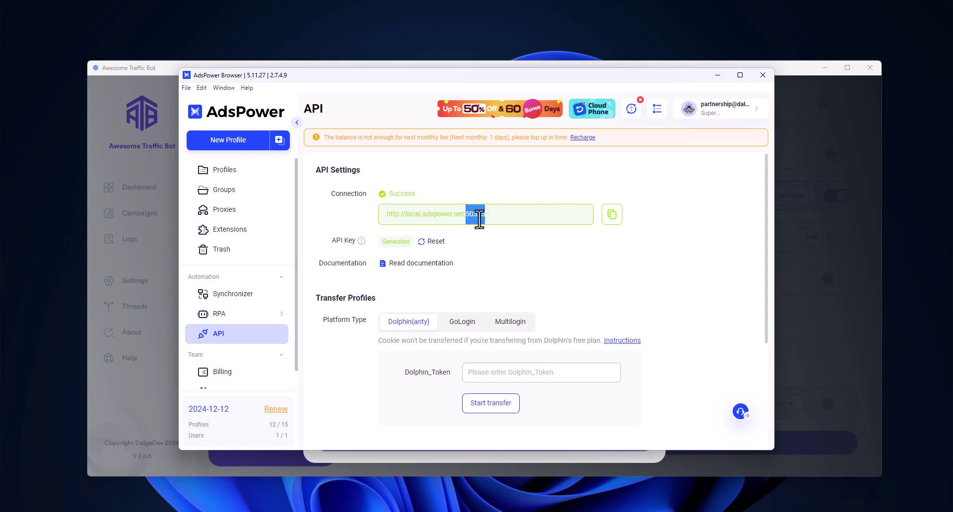
Step: Paste API port 50325 into the Browser Profile setup, choose the Adspower Profiles group, and close it
left_click(718, 75)
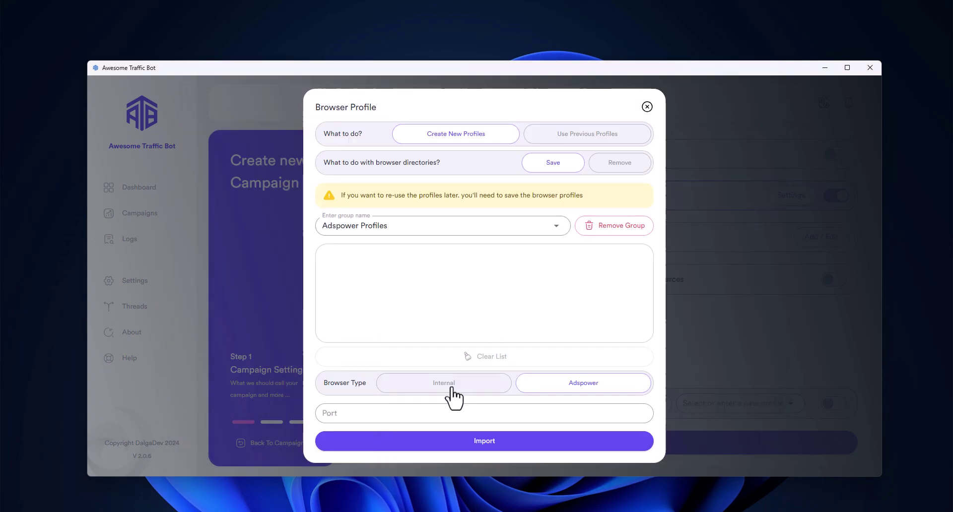
left_click(441, 408)
key("ctrl+v")
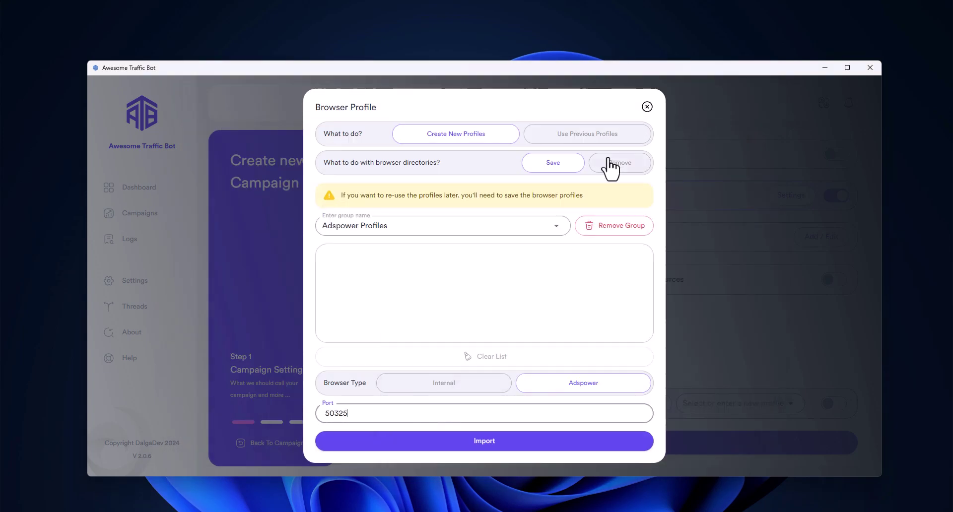
left_click(556, 226)
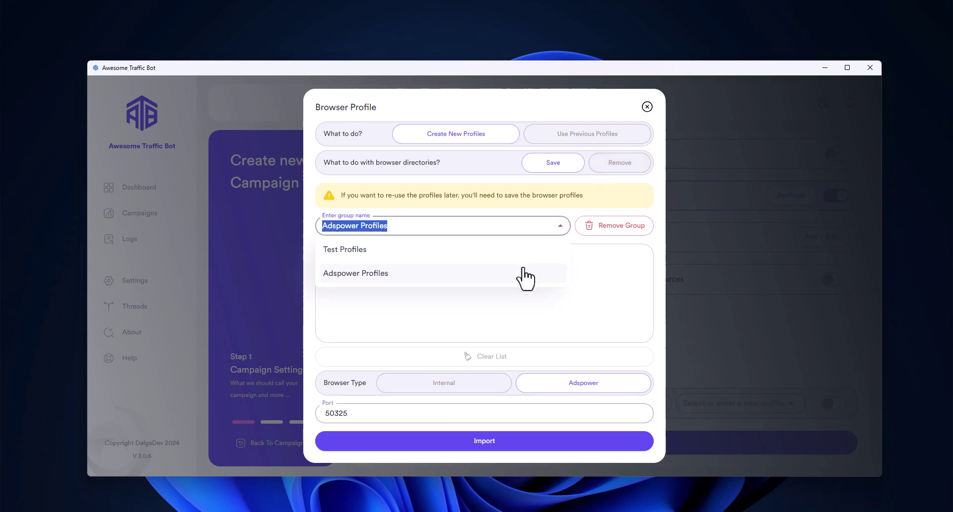
left_click(522, 273)
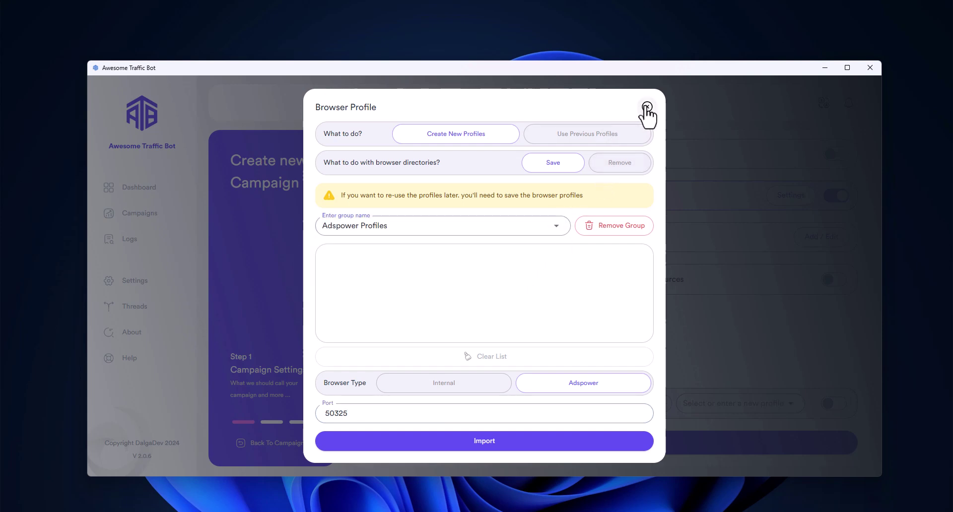
left_click(647, 107)
scroll(613, 274, "up", 2)
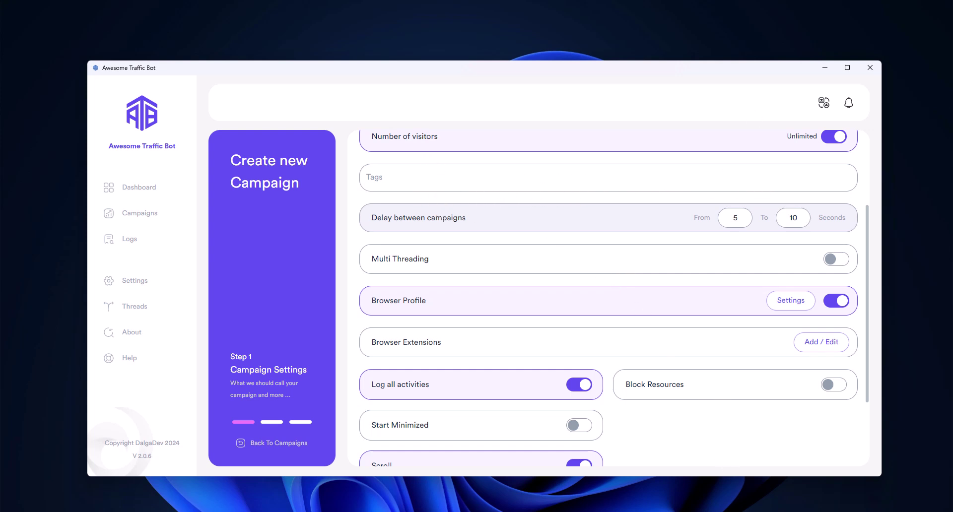
scroll(622, 268, "up", 3)
scroll(687, 379, "down", 5)
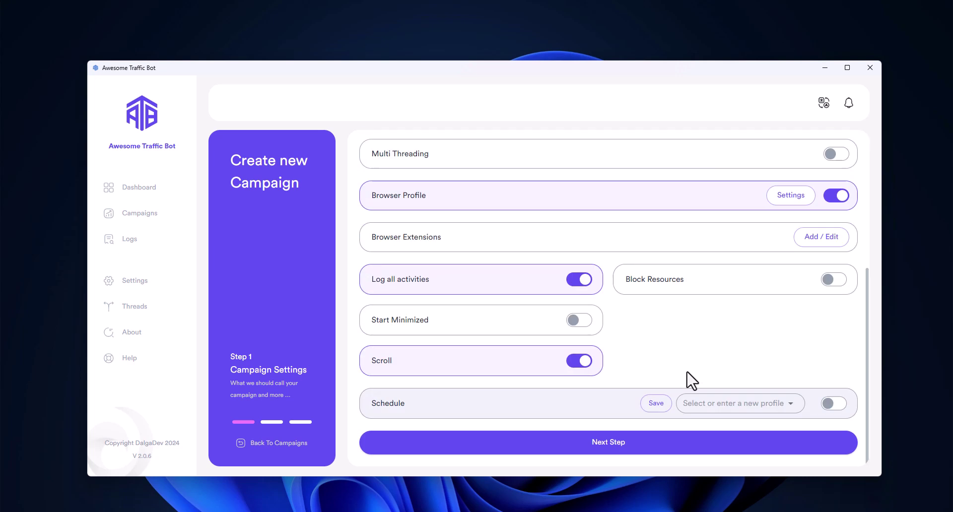
Step: Advance past Changing IP to Tasks and add a new Google task with keyword dalgadev
left_click(726, 450)
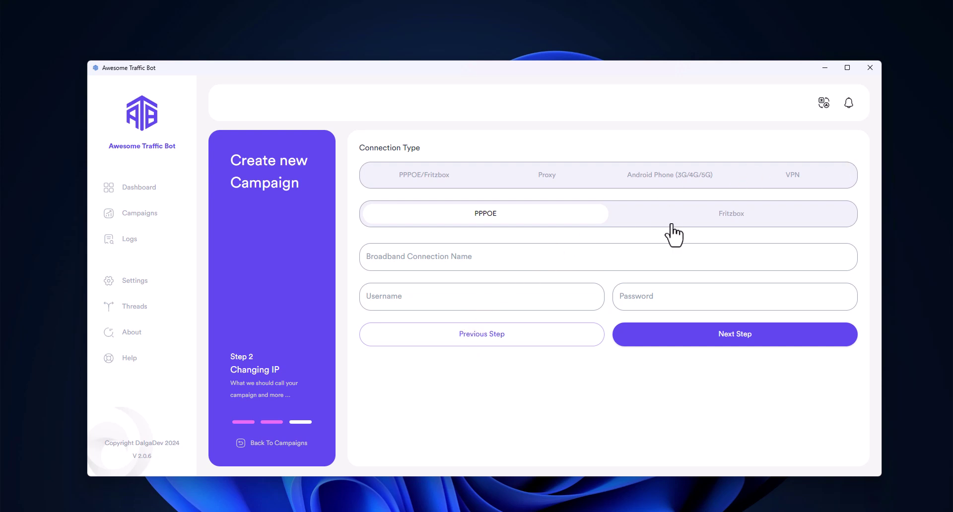
left_click(710, 339)
left_click(834, 152)
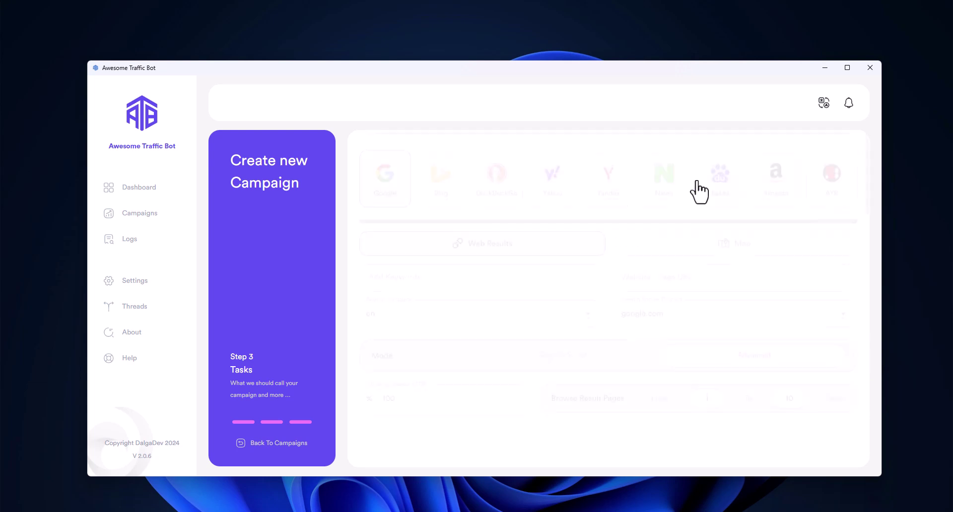
left_click(469, 323)
type("dalga")
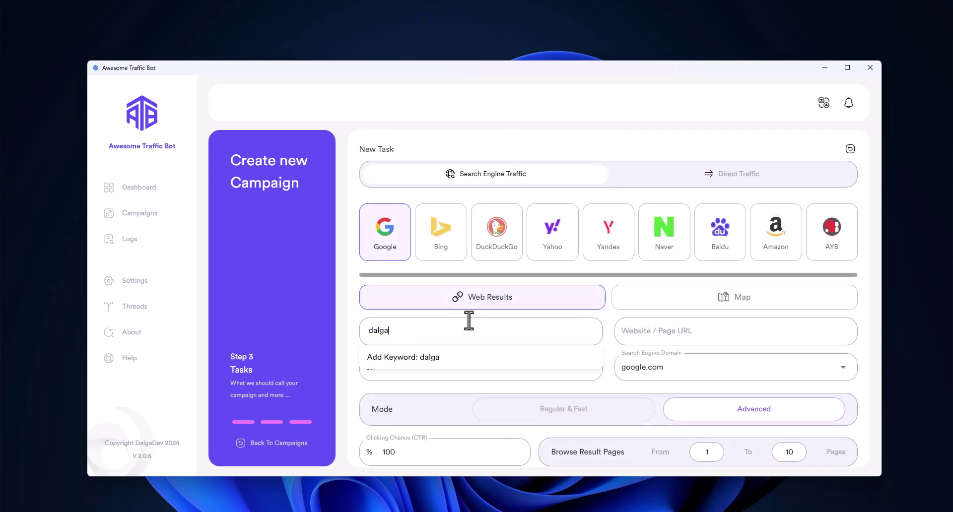
type("dev")
left_click(474, 357)
Step: Enter the dalga.dev target URL, turn off Visit Other Webpages, and set the main-page delay to 10–20 seconds
left_click(710, 339)
type("da")
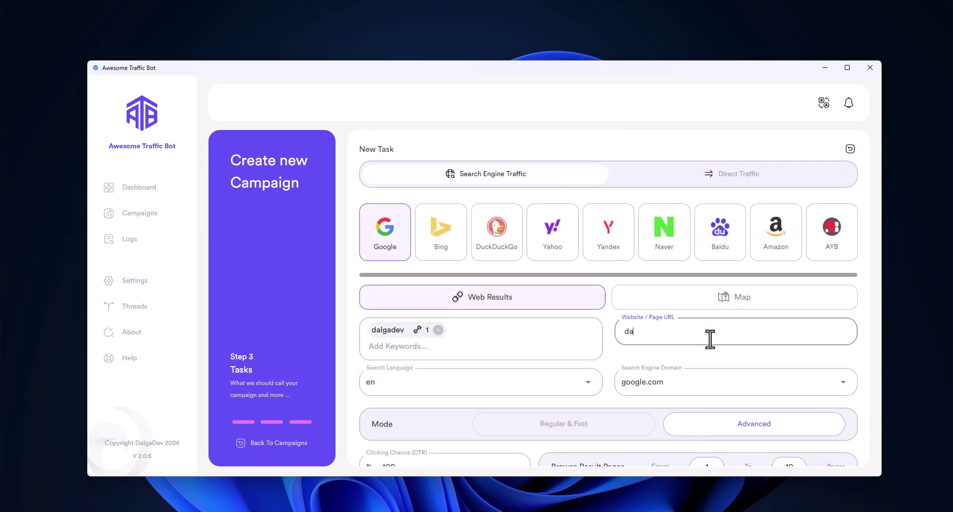
scroll(709, 318, "down", 2)
scroll(715, 293, "down", 5)
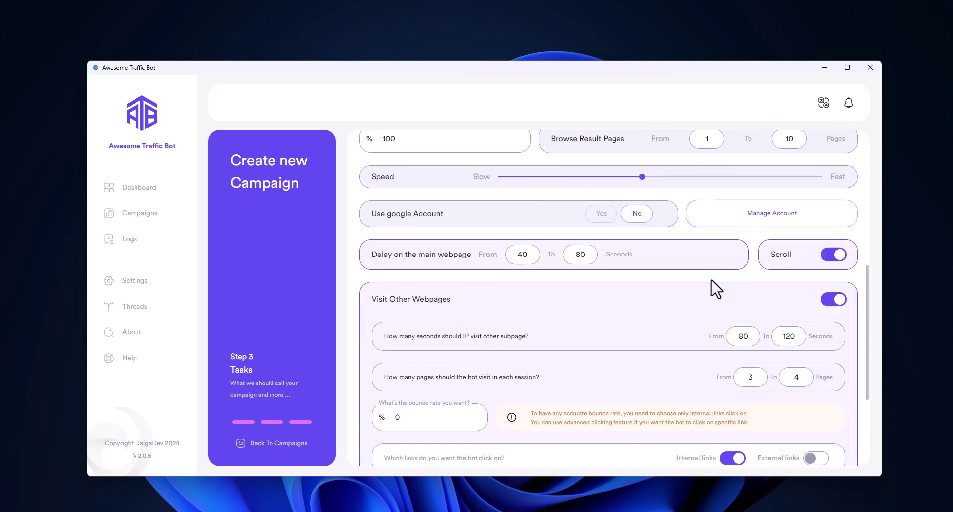
scroll(765, 249, "down", 2)
left_click(838, 218)
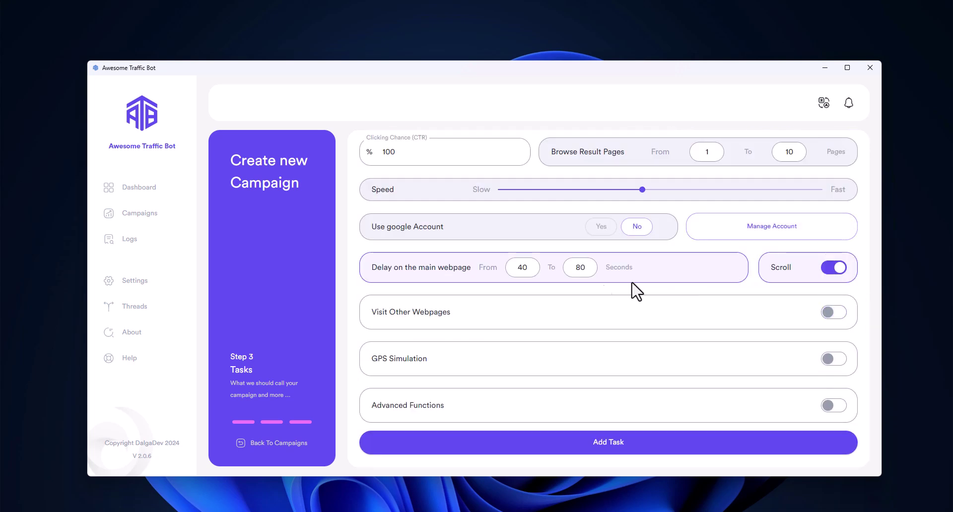
double_click(511, 271)
type("10")
key("Tab")
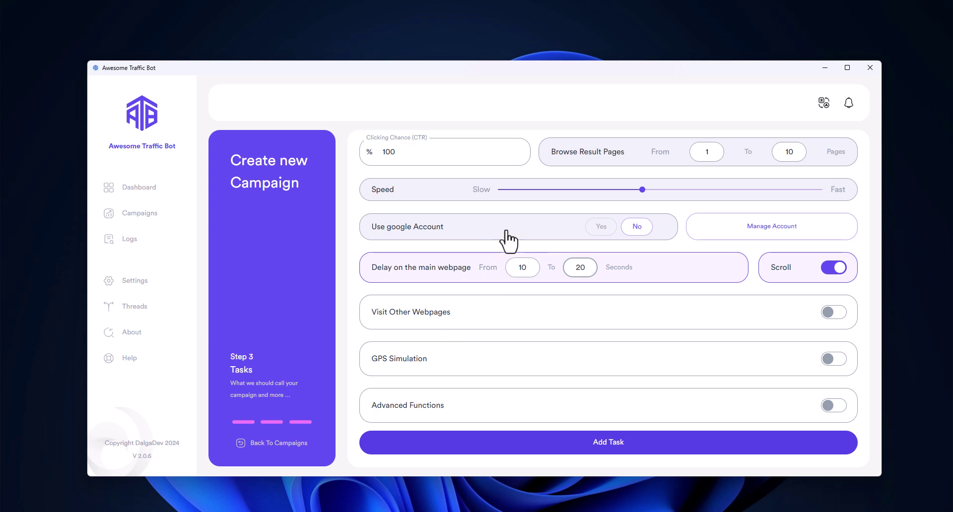
Step: Add the Google task, create the 'external browser' campaign, and go to the Campaigns list
left_click(745, 448)
left_click(770, 447)
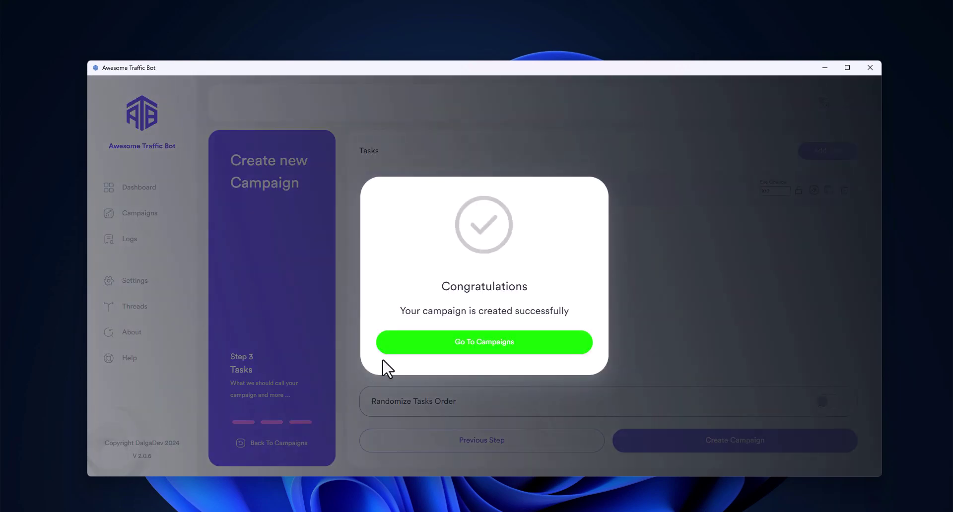
left_click(404, 348)
left_click(403, 349)
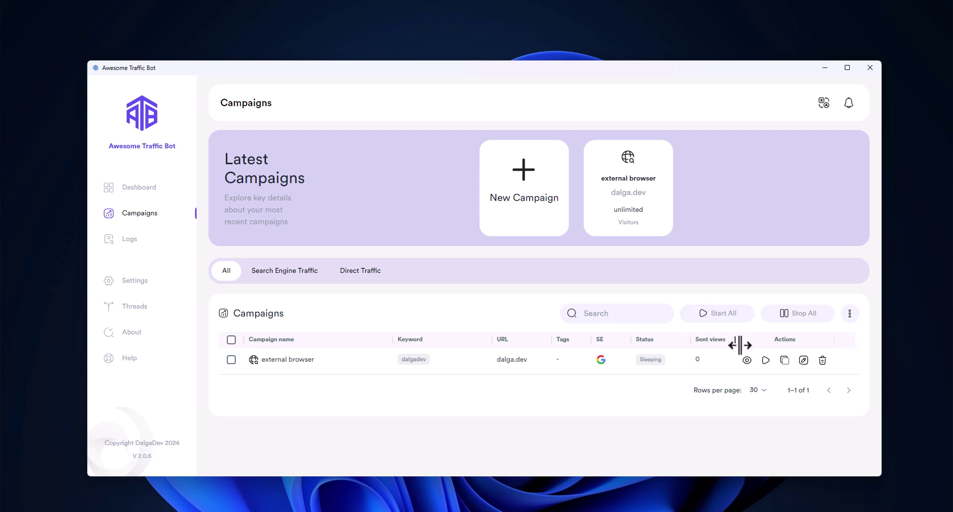
Step: Start the campaign and refresh AdsPower's Profiles list to see profile 1219 running
left_click(764, 361)
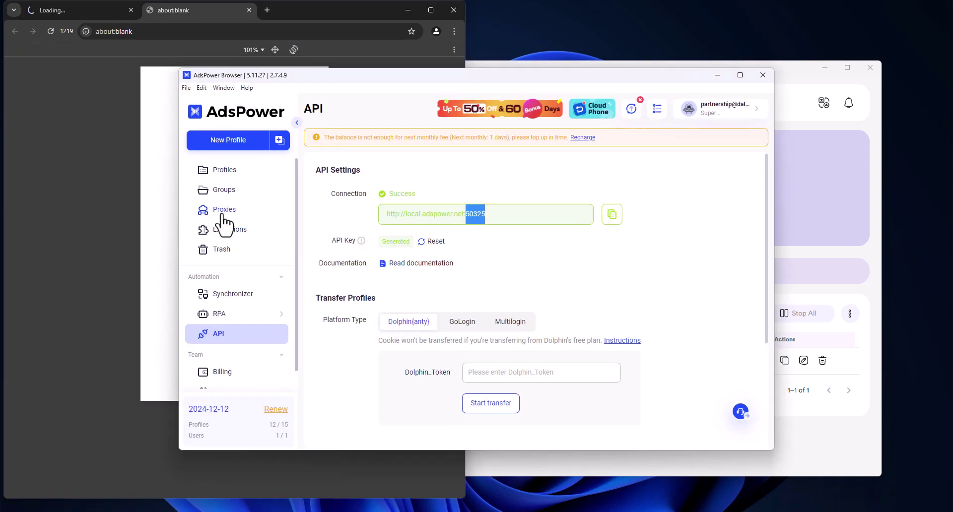
left_click(215, 174)
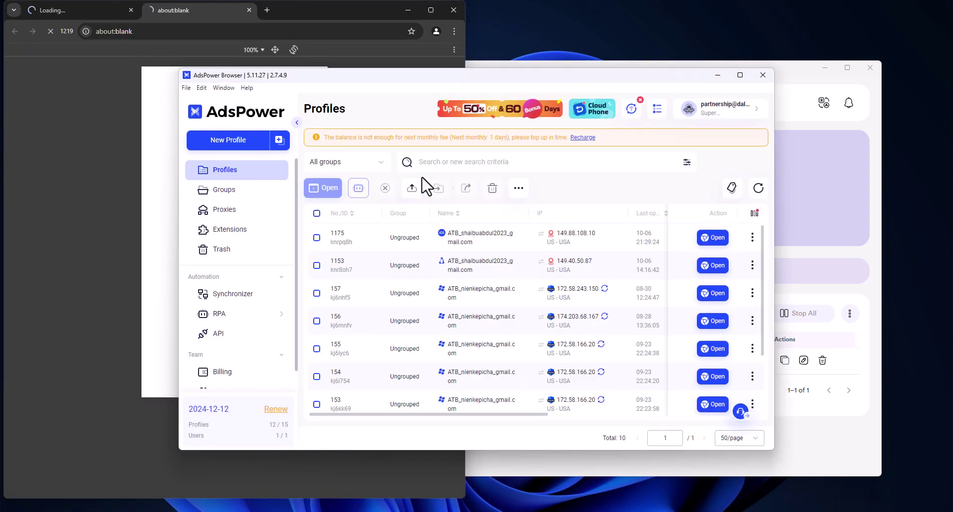
left_click(759, 189)
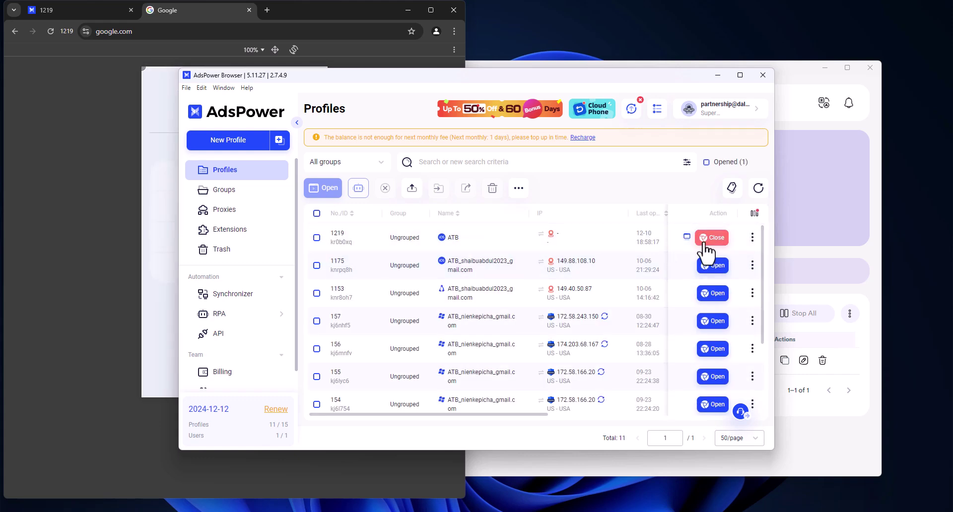
left_click_drag(682, 89, 839, 79)
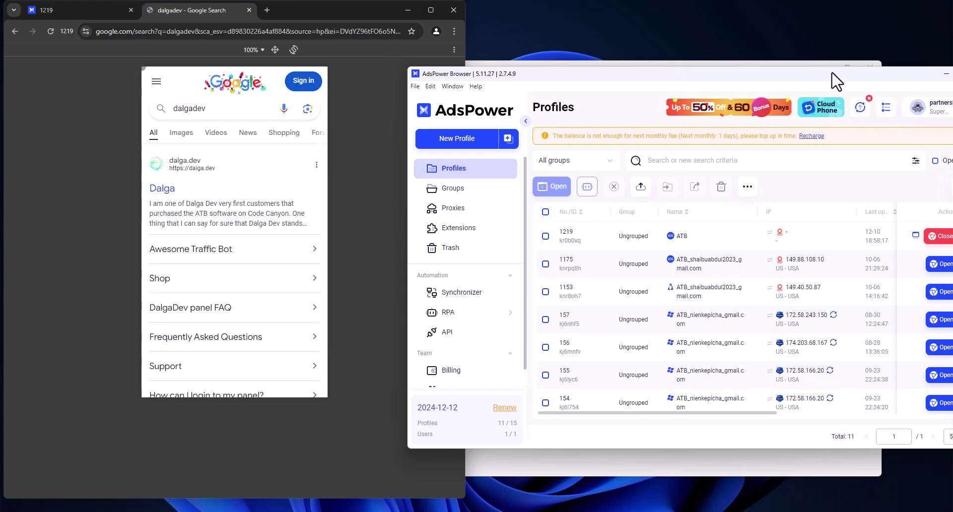
left_click_drag(837, 81, 785, 79)
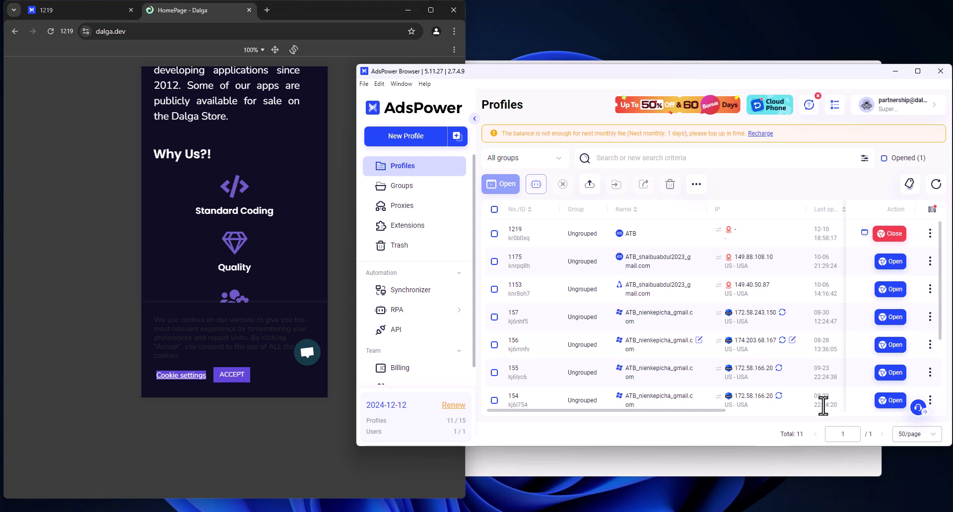
Step: Compare the campaign's stored profile ID kr0b0xq with AdsPower profile 1219, then close the settings
left_click(767, 465)
left_click(803, 367)
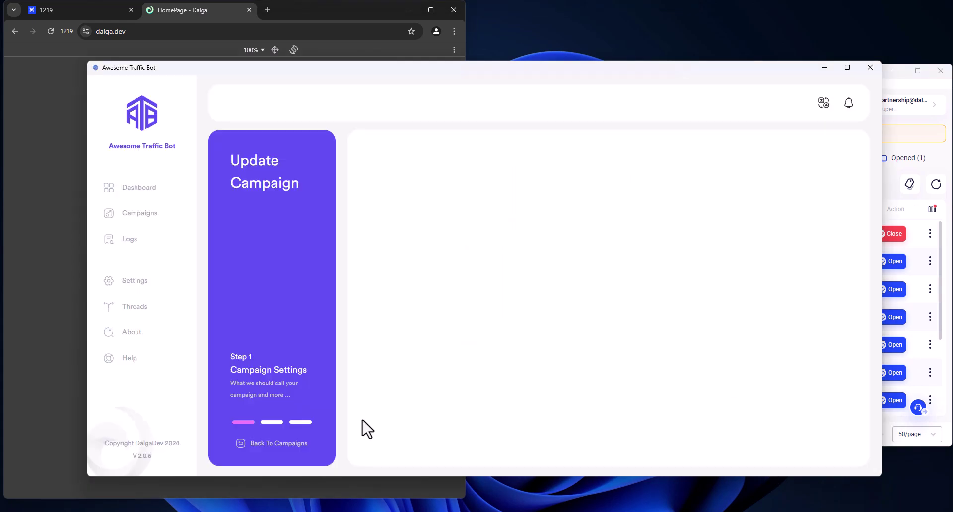
scroll(685, 347, "down", 3)
left_click(782, 267)
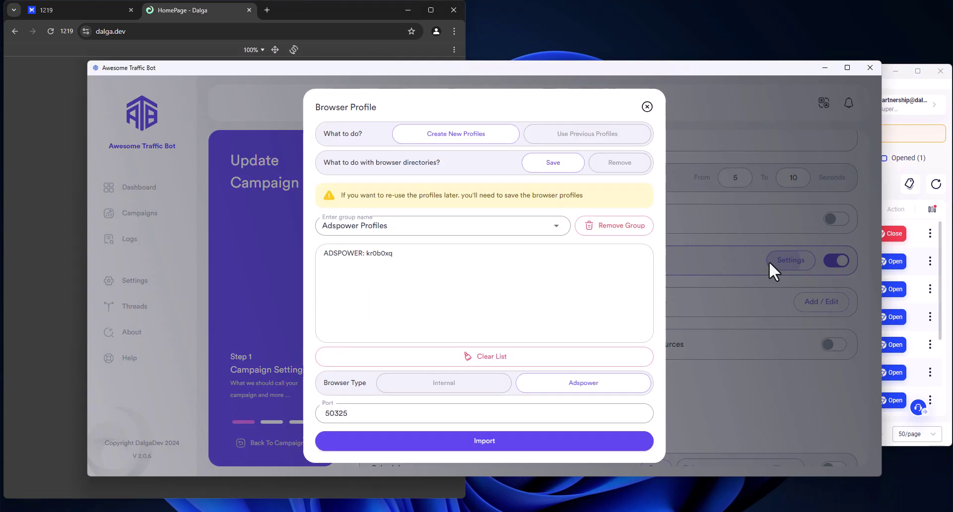
left_click_drag(394, 254, 368, 258)
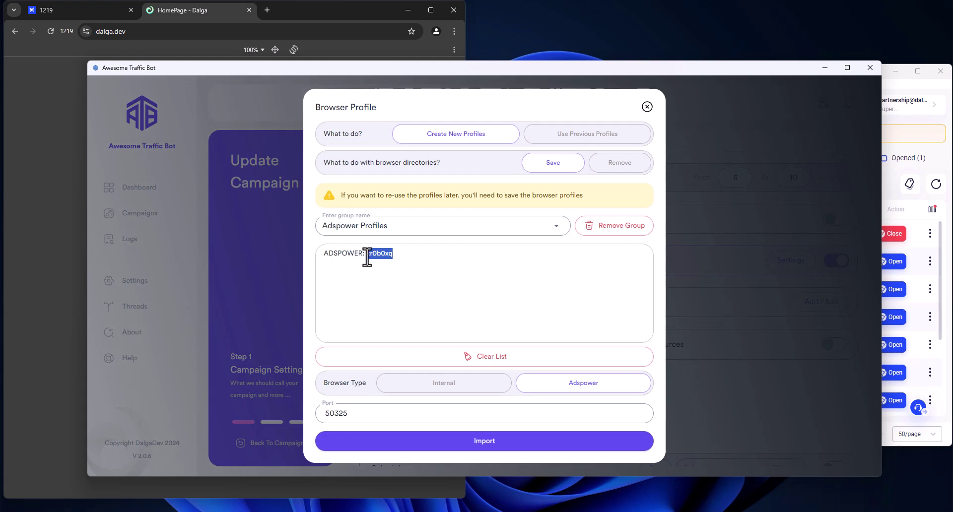
left_click(889, 209)
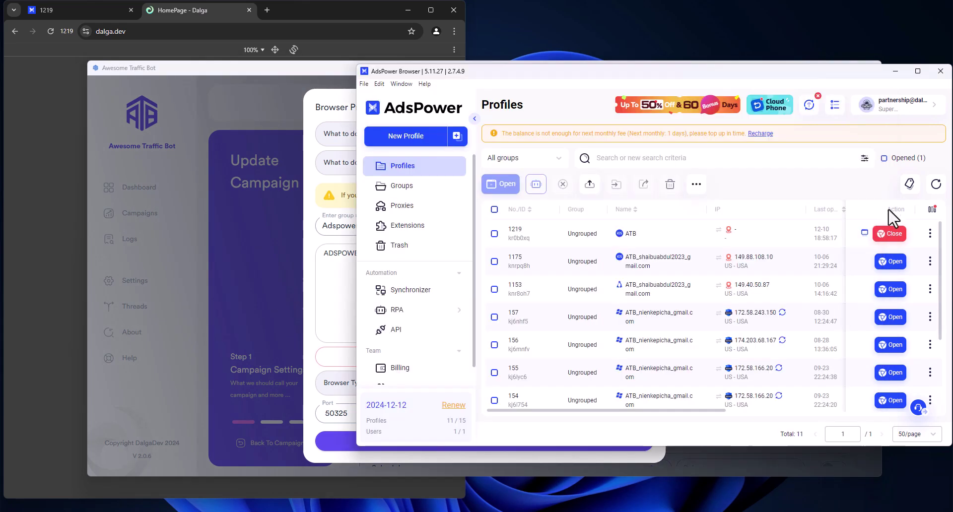
double_click(519, 238)
left_click(337, 300)
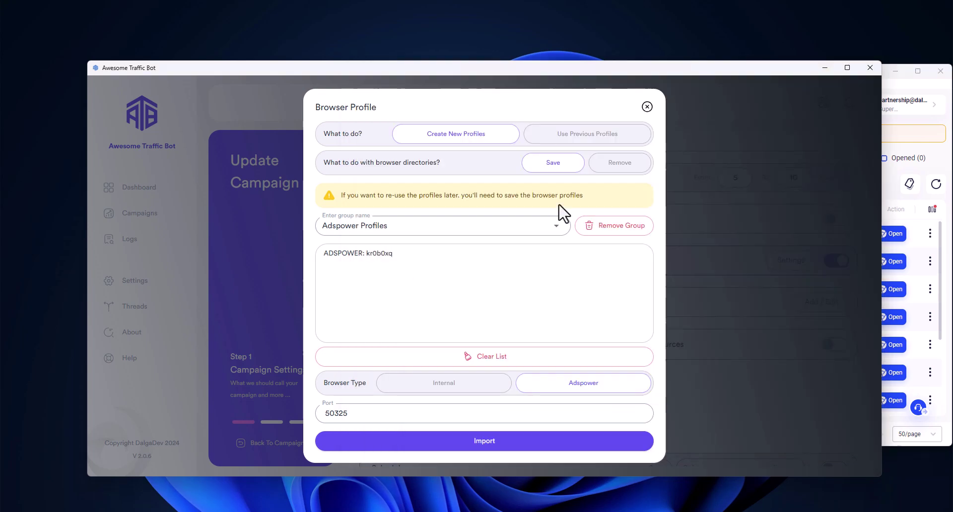
left_click(647, 106)
Step: Widen the Campaigns table's Status column and watch AdsPower profile 1220 open
left_click(285, 447)
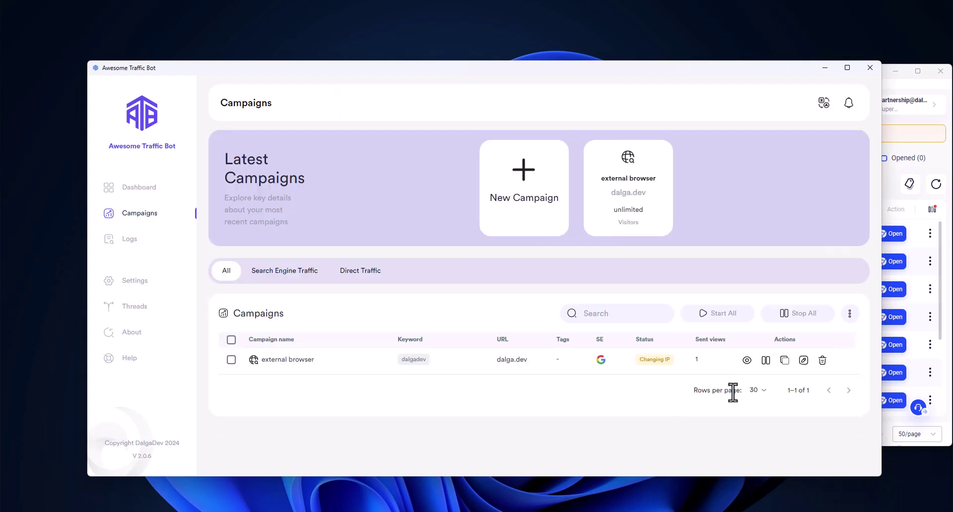
mouse_move(726, 71)
left_mouse_down()
mouse_move(711, 59)
mouse_move(724, 76)
left_mouse_up()
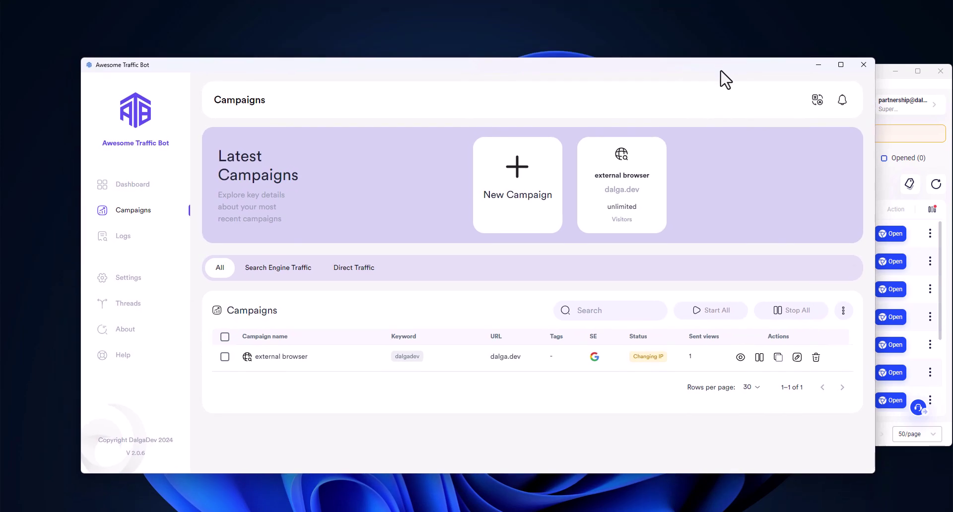
left_click(925, 189)
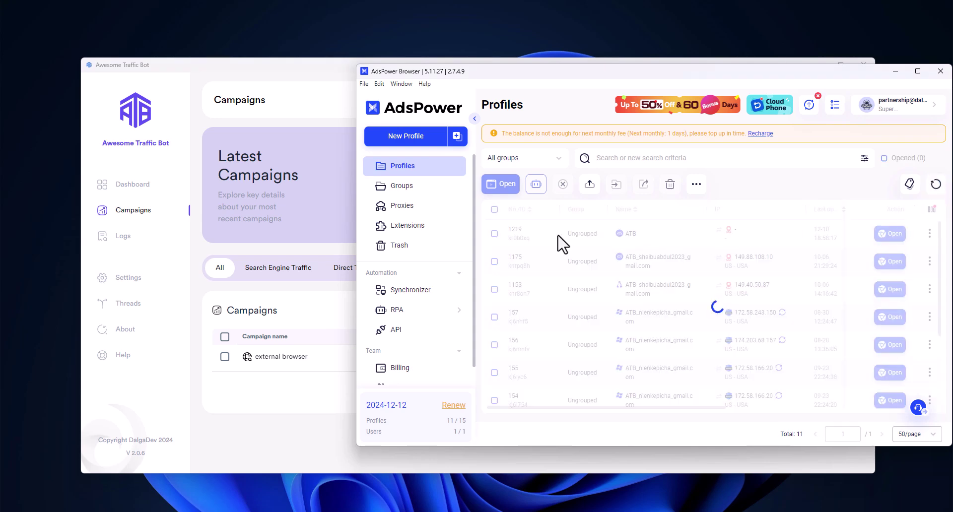
left_click(337, 434)
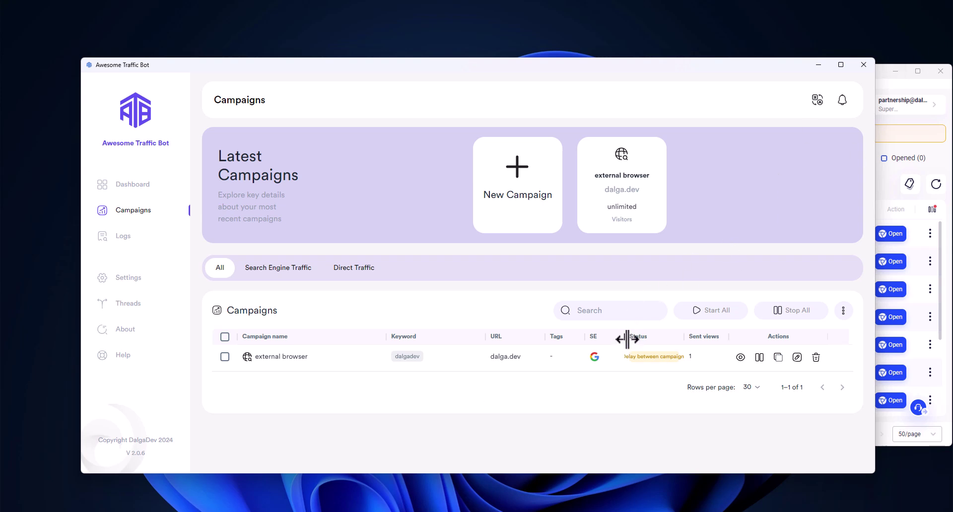
left_click_drag(627, 339, 621, 338)
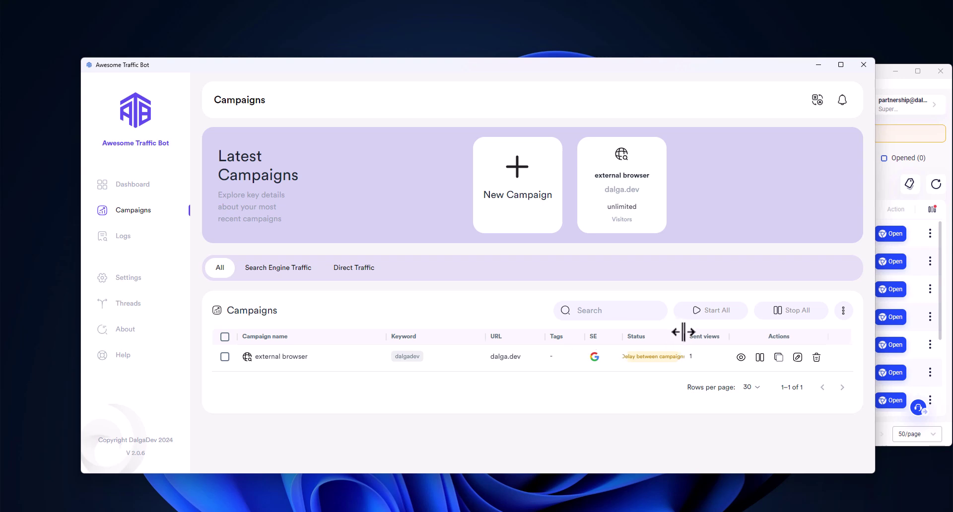
left_click_drag(683, 332, 700, 332)
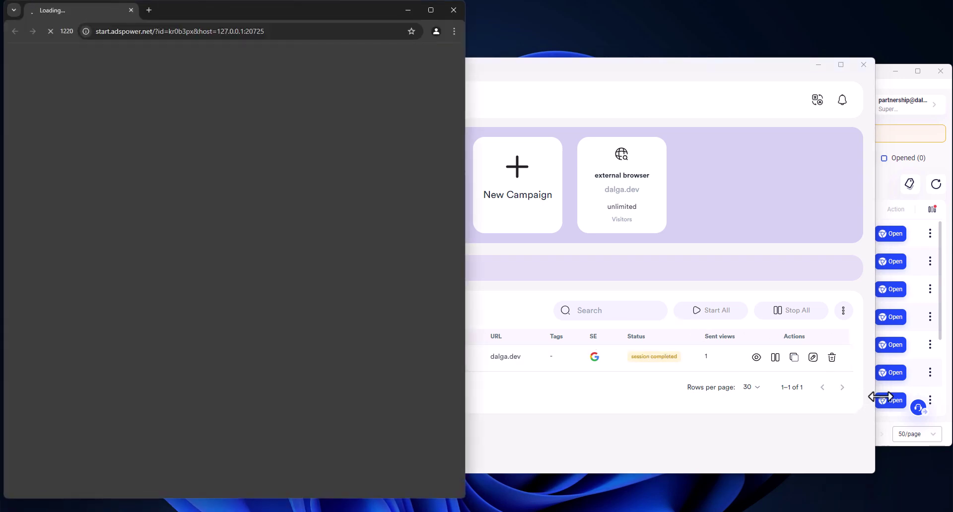
left_click(950, 186)
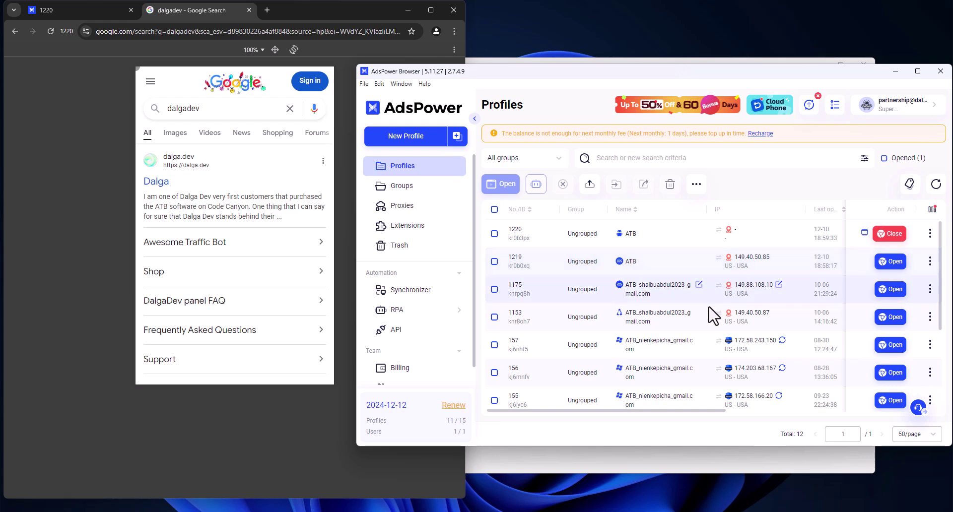
Step: Stop the external browser campaign, refresh AdsPower's profile list, and open the campaign's settings
left_click(653, 452)
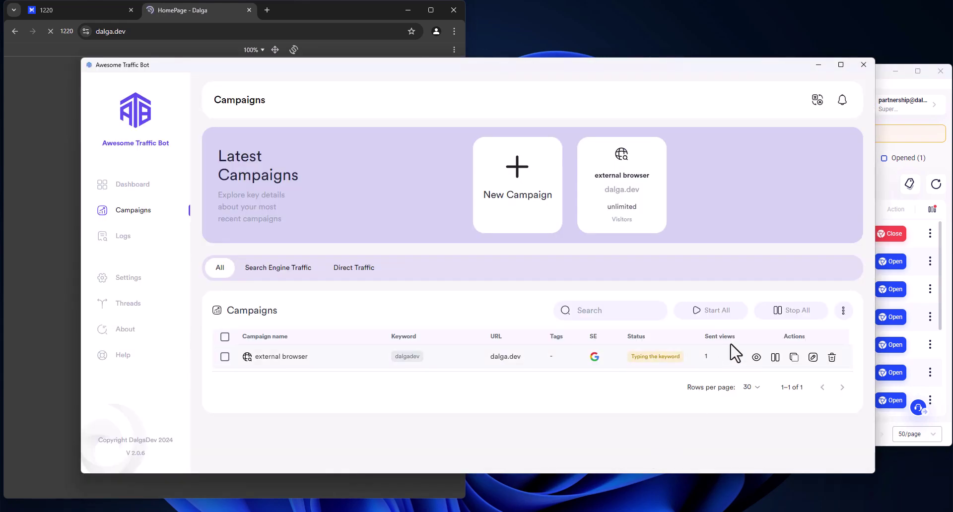
left_click(775, 357)
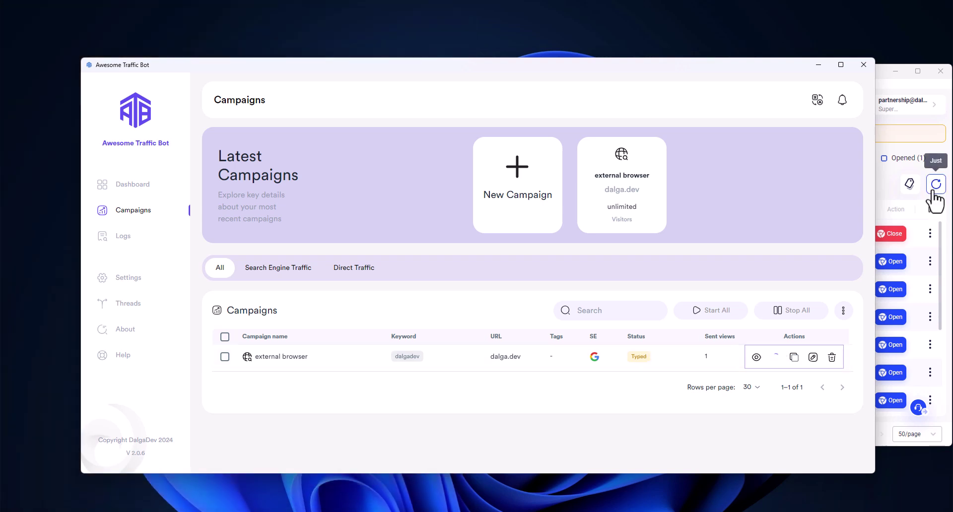
left_click(936, 185)
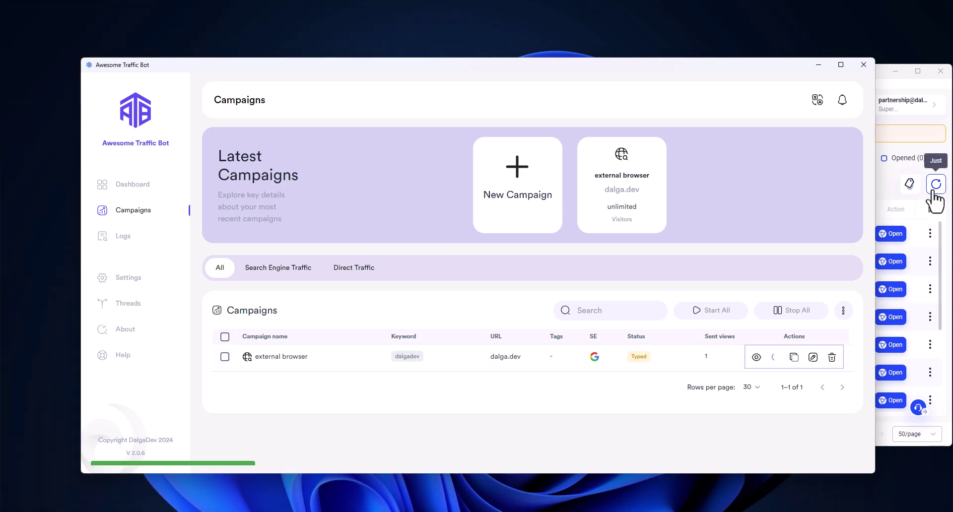
left_click(935, 218)
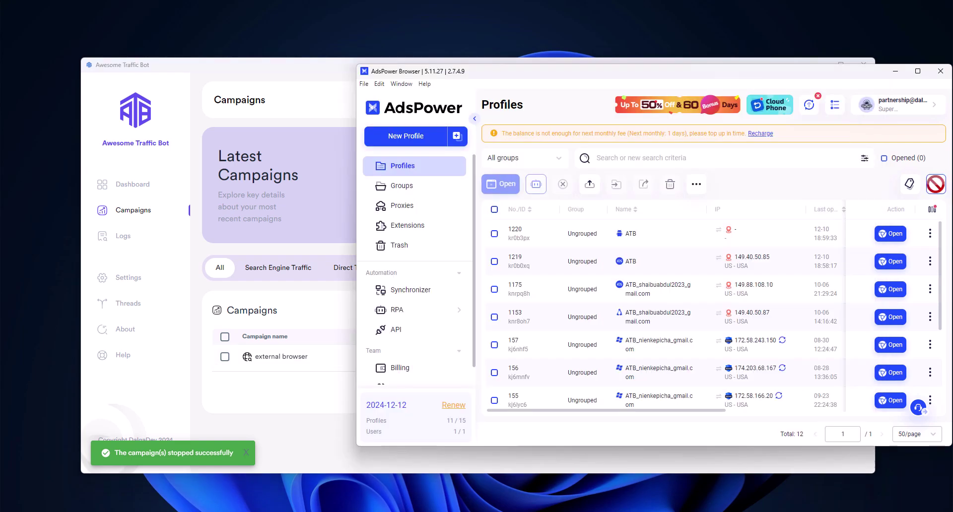
left_click(324, 410)
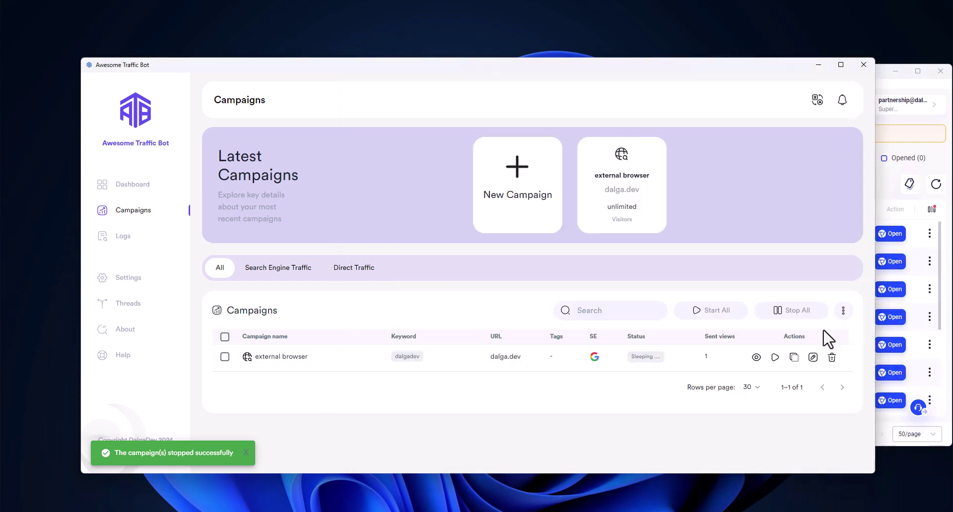
left_click(817, 359)
Step: Set Browser Profile Settings to Remove browser directories, then Quick Update the campaign
scroll(546, 318, "up", 2)
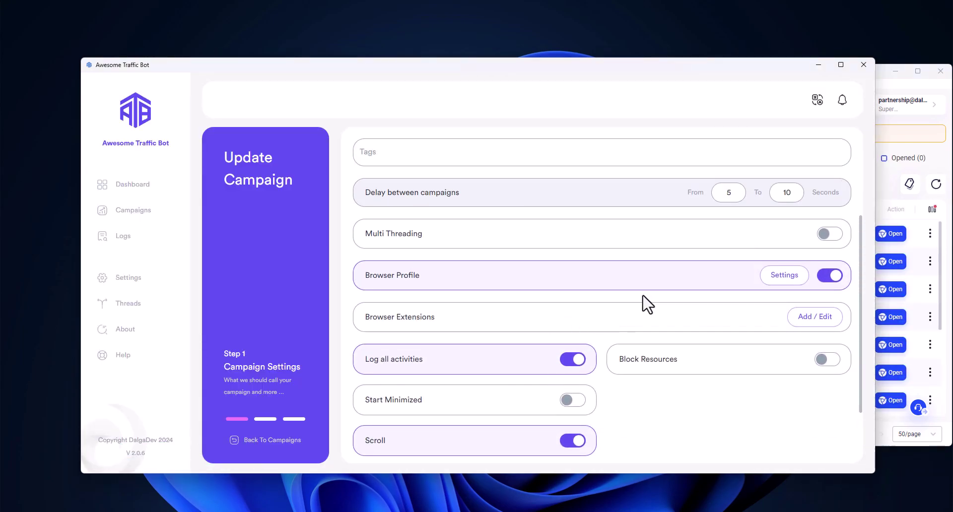
scroll(686, 308, "up", 3)
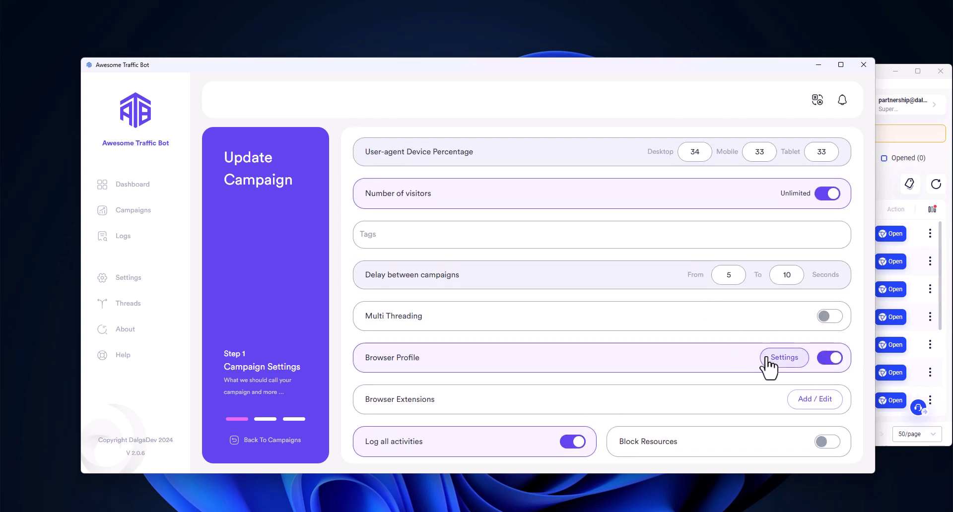
left_click(826, 316)
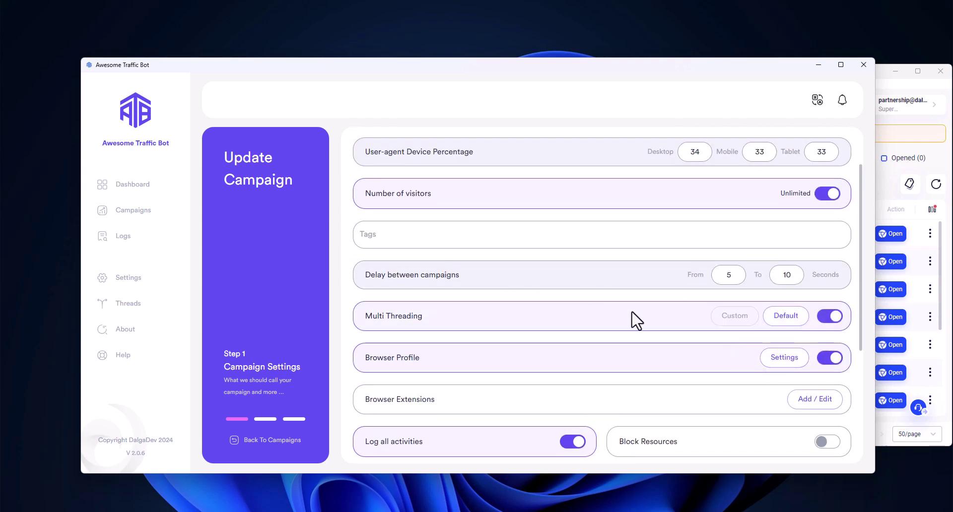
left_click(838, 318)
left_click(785, 358)
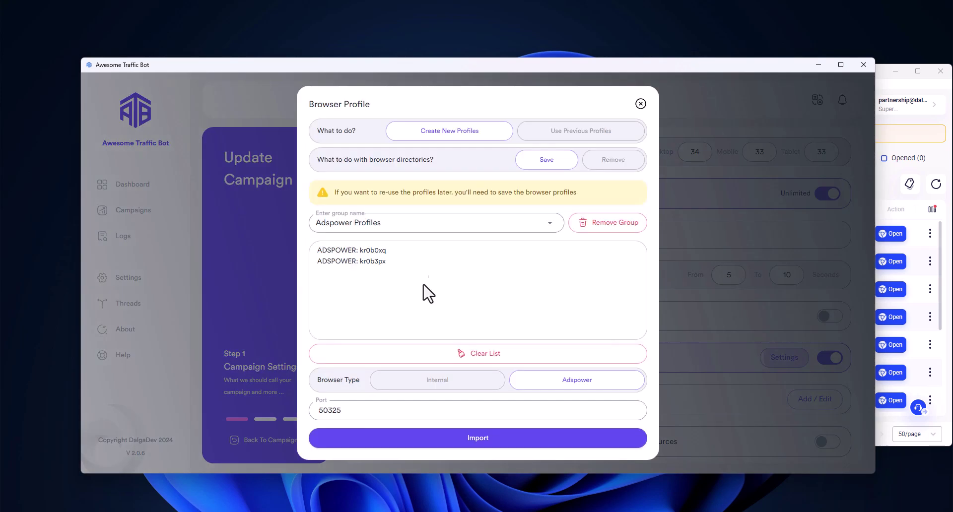
left_click(595, 161)
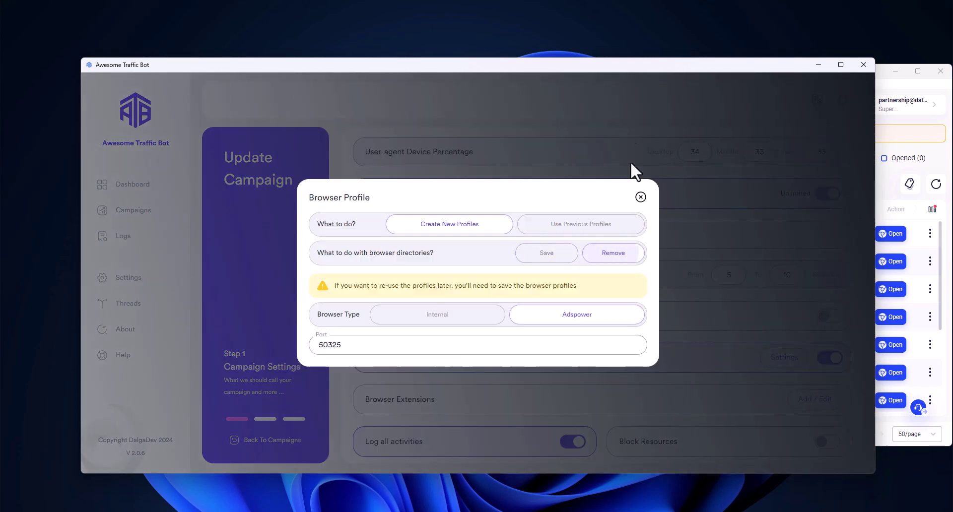
left_click(641, 197)
scroll(700, 303, "down", 5)
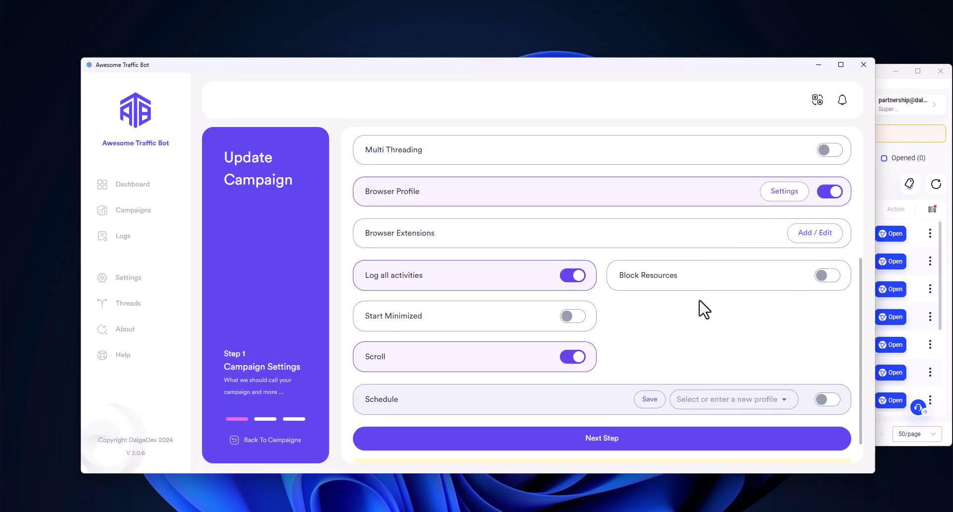
left_click(794, 439)
Step: Restart the external browser campaign and watch new profile 1221 reach dalga.dev
left_click(263, 441)
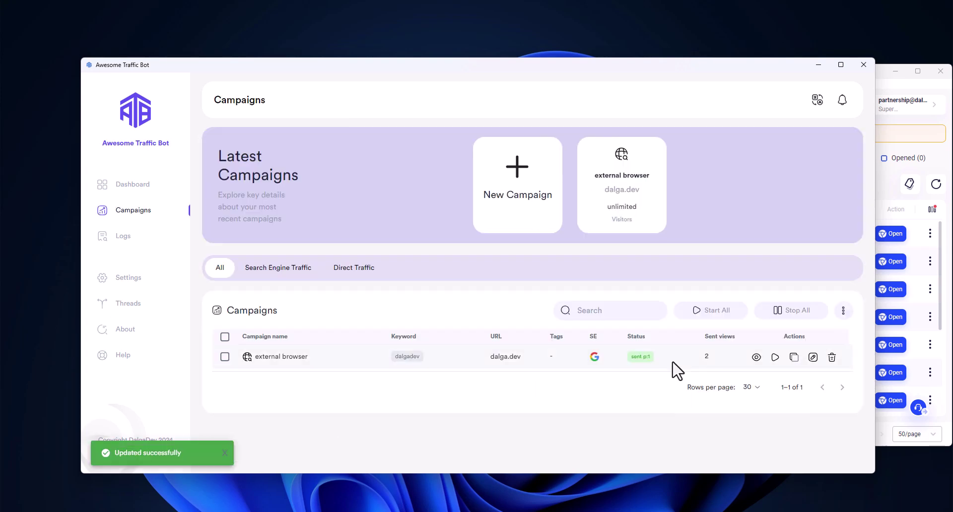
left_click(775, 357)
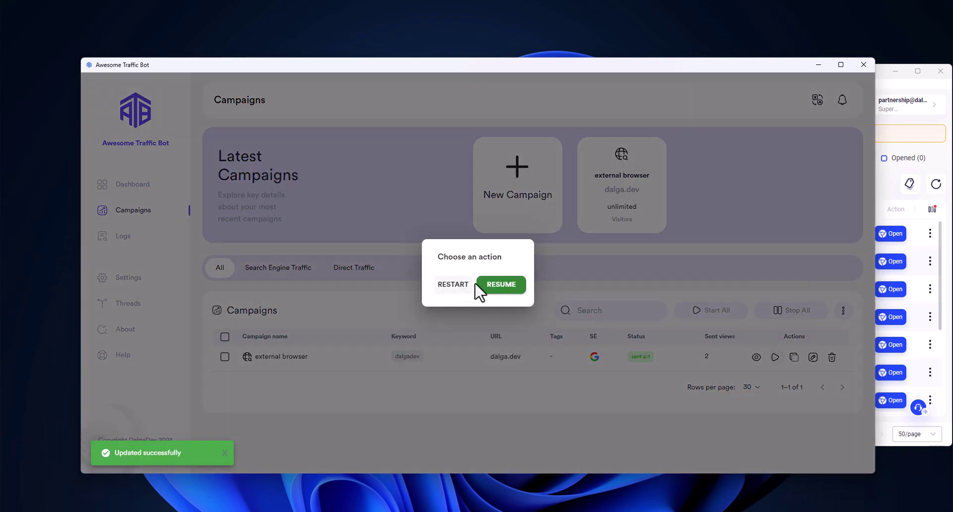
left_click(455, 284)
left_click(550, 296)
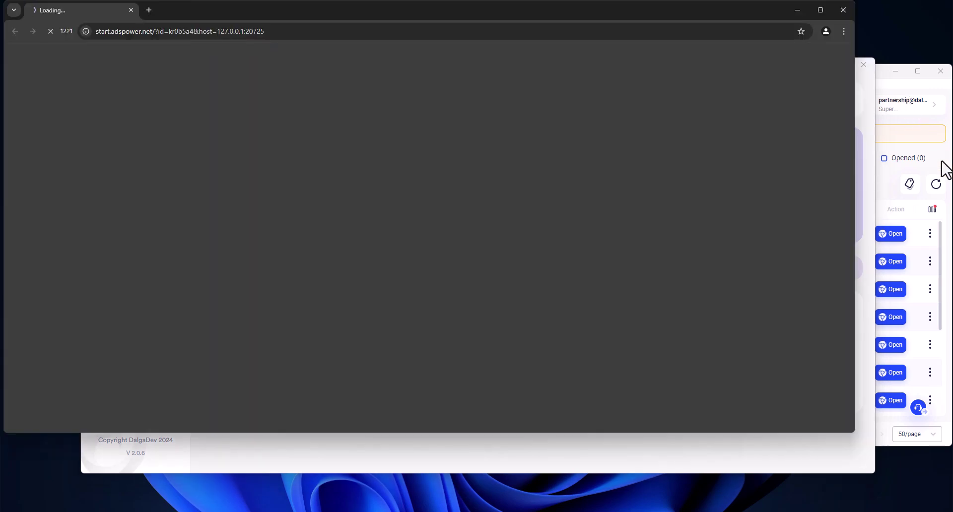
left_click(938, 187)
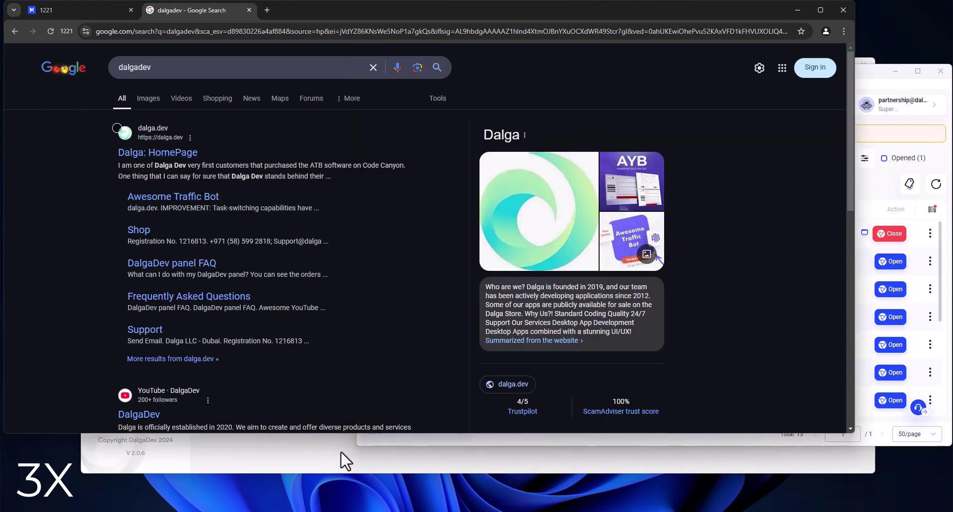
left_click(325, 457)
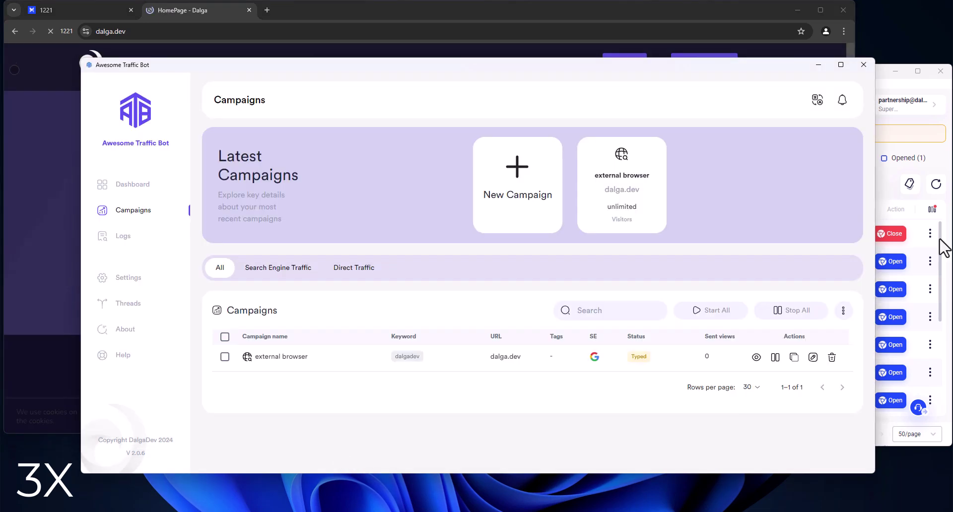
left_click(938, 245)
left_click(315, 397)
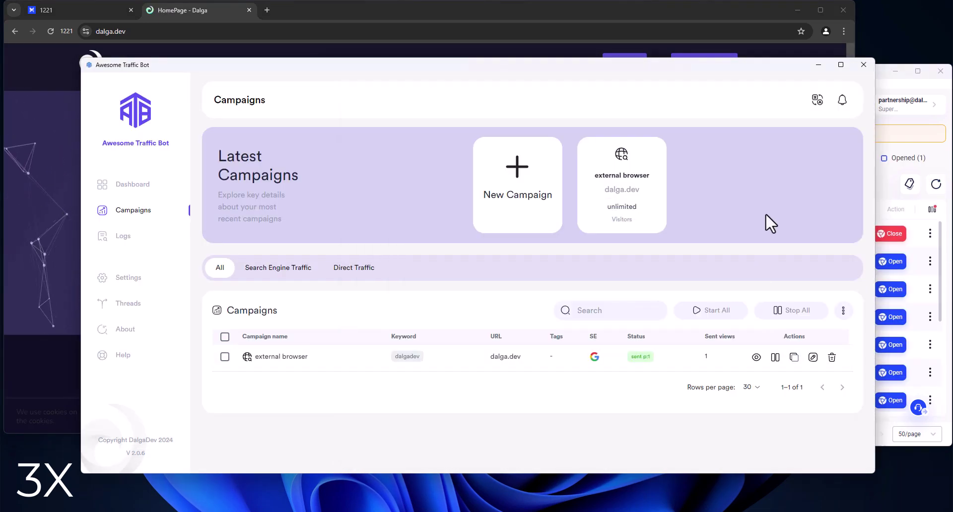
left_click(691, 8)
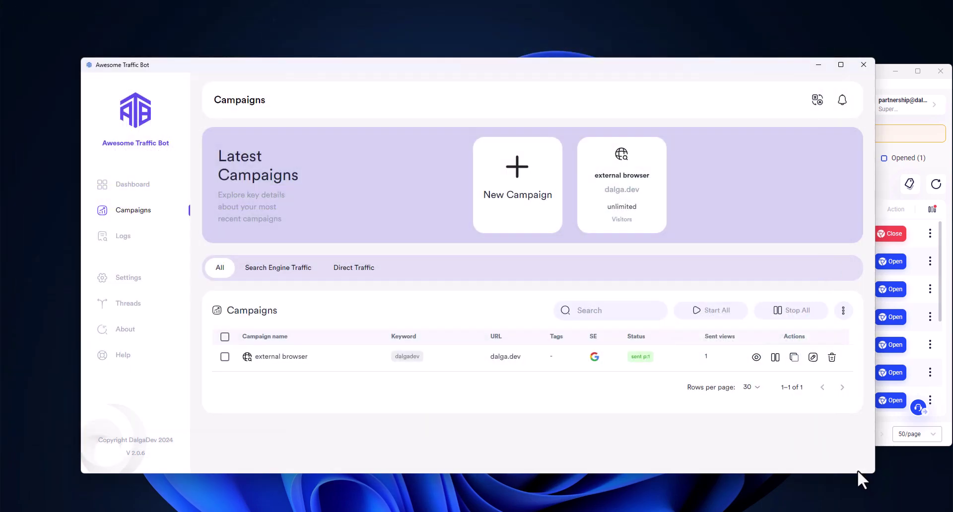
Step: Refresh the AdsPower profile list and stop the running external browser campaign
left_click(936, 184)
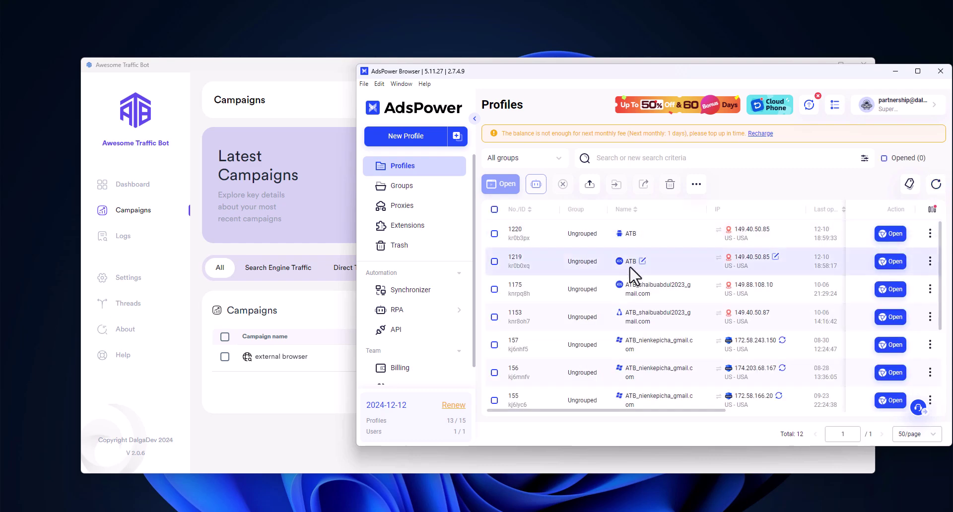
left_click(937, 185)
left_click(271, 412)
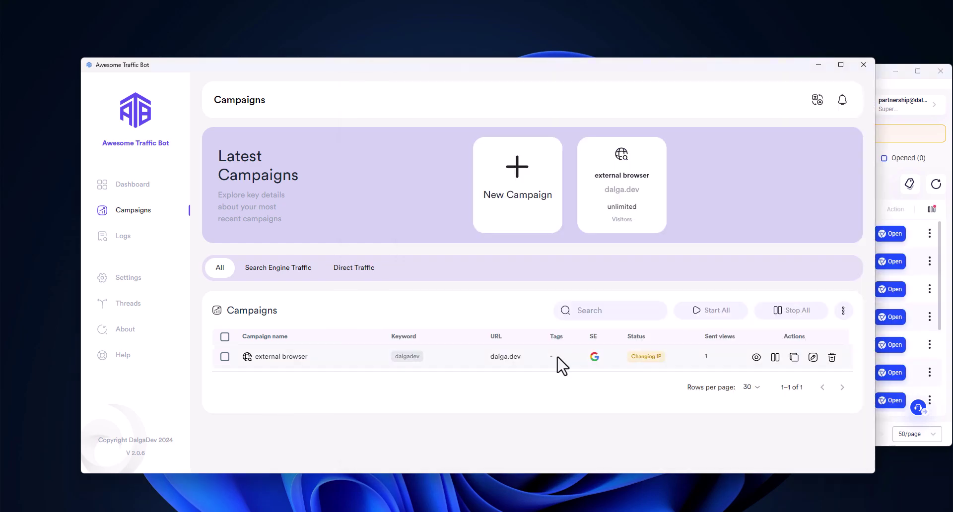
left_click(774, 358)
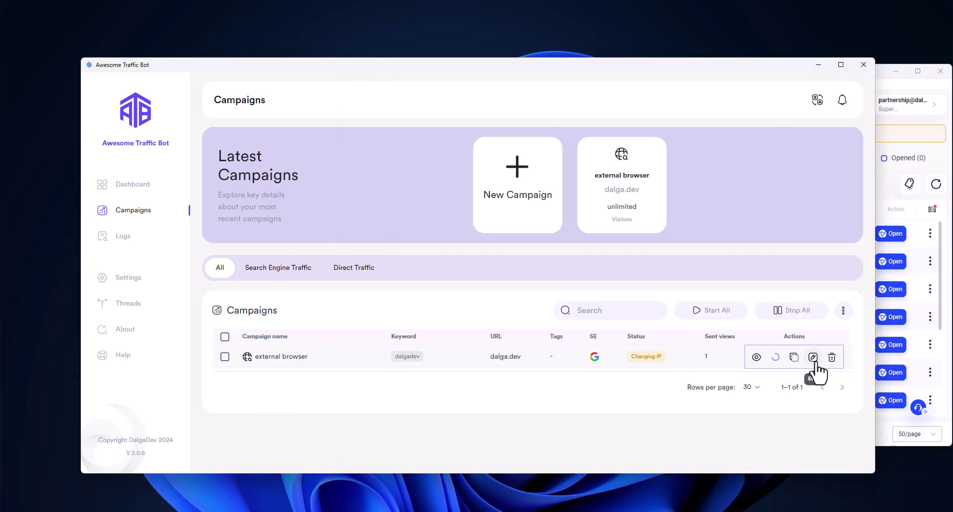
Step: View AdsPower's profile usage and subscription renewal details, then close them
left_click(878, 432)
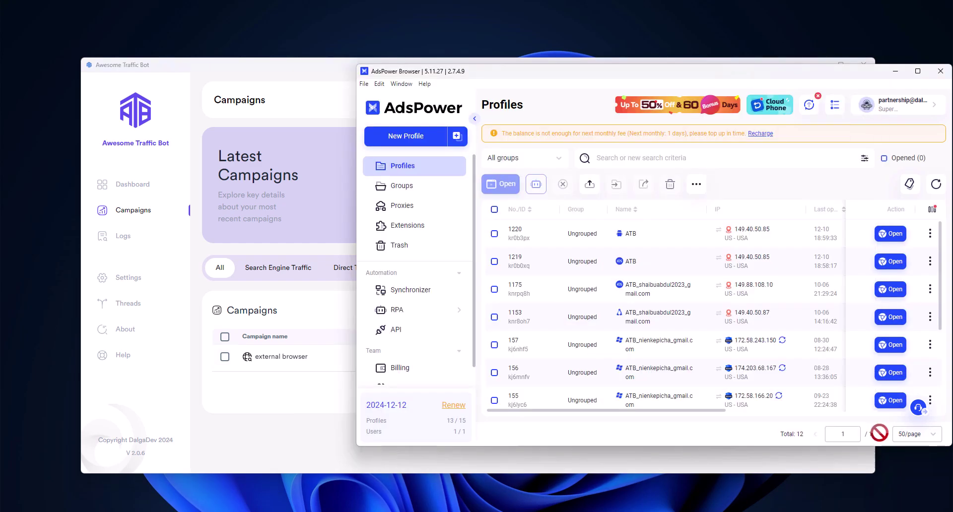
double_click(366, 421)
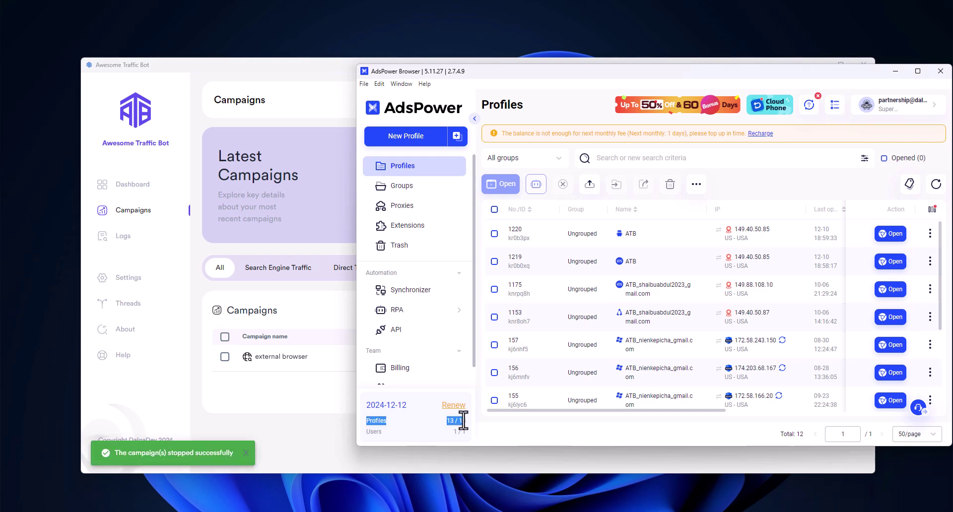
left_click(454, 405)
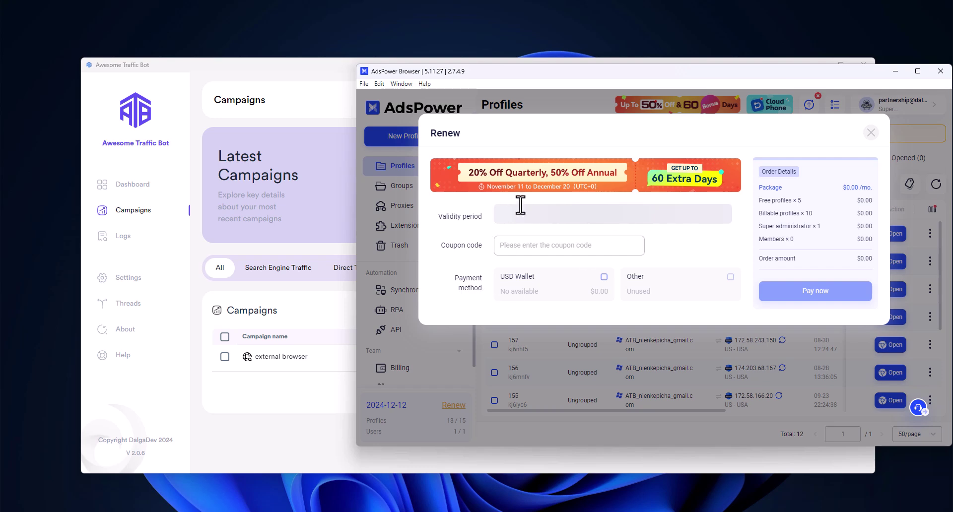
left_click(871, 133)
Step: Set the campaign to Use Previous Profiles from group Adspower Profiles and Quick Update it
left_click(297, 412)
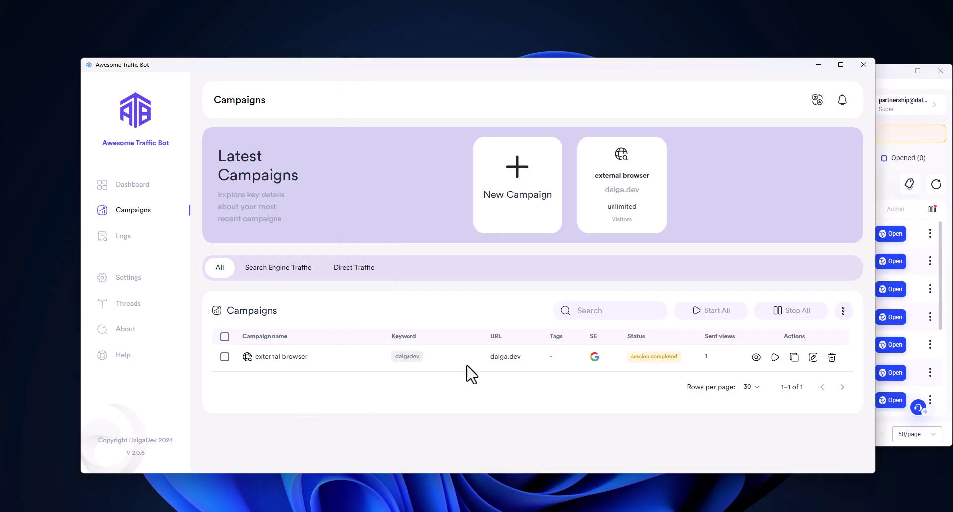
left_click(813, 357)
scroll(664, 308, "down", 3)
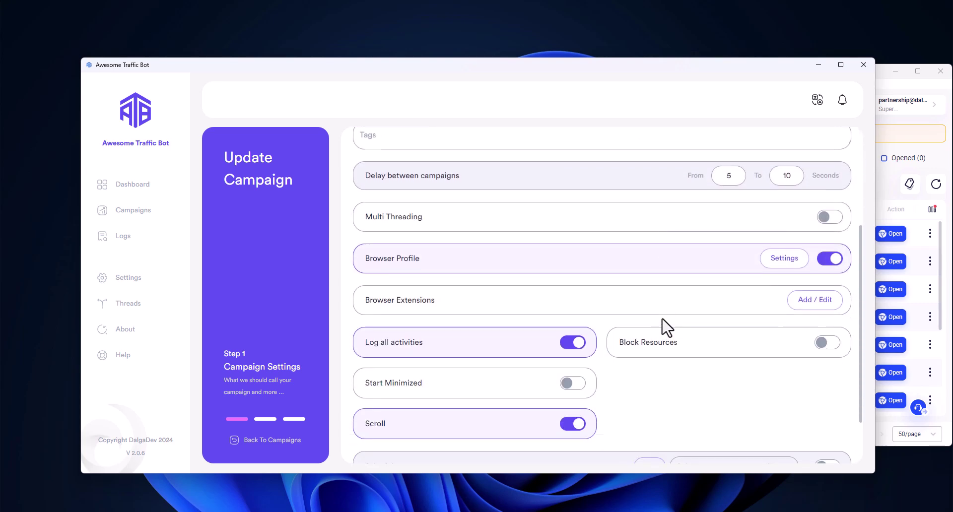
left_click(782, 258)
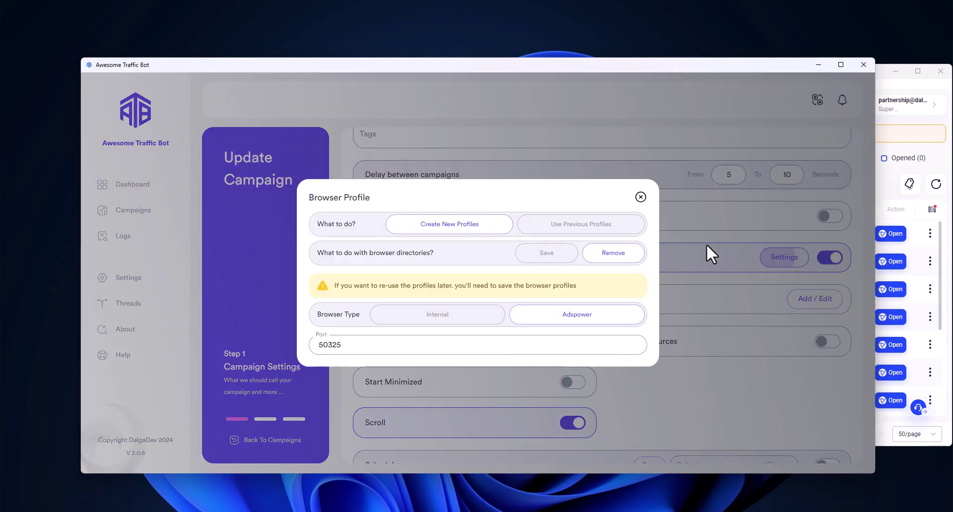
left_click(625, 226)
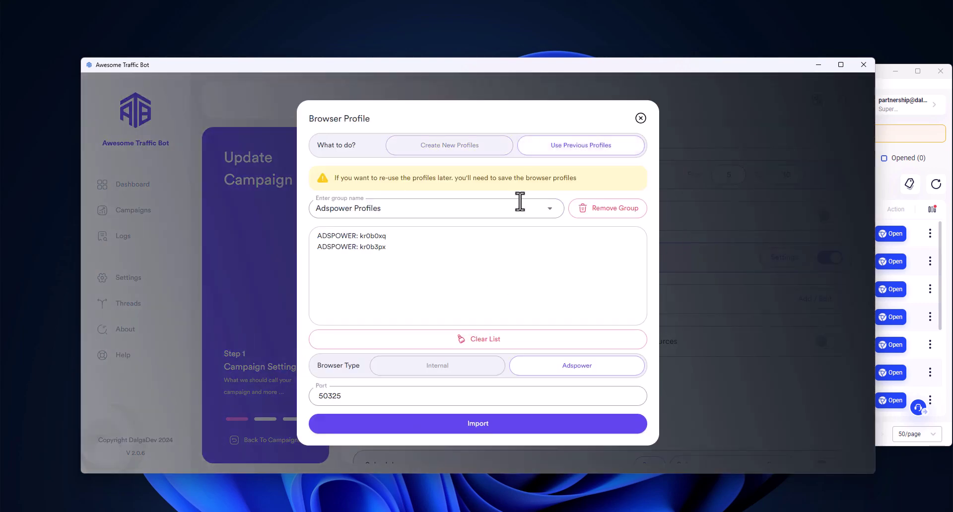
left_click(550, 210)
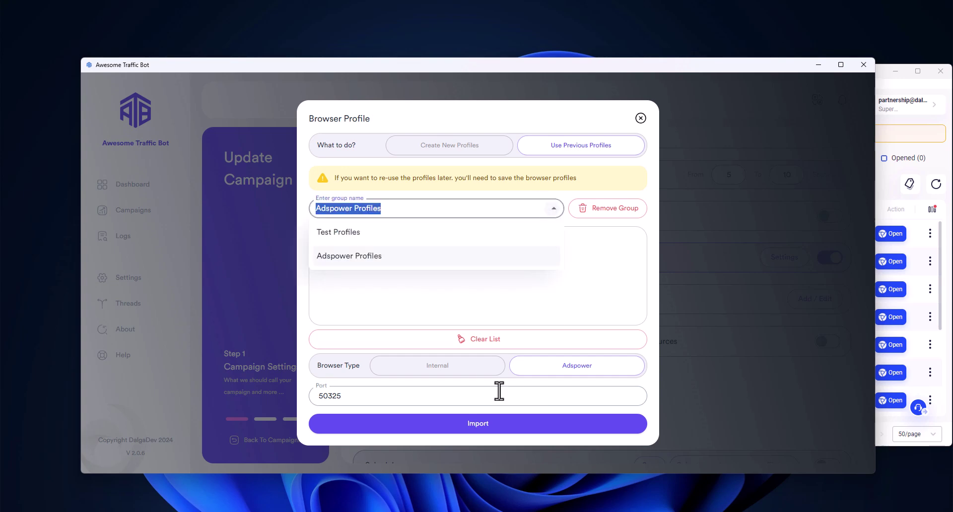
left_click(497, 393)
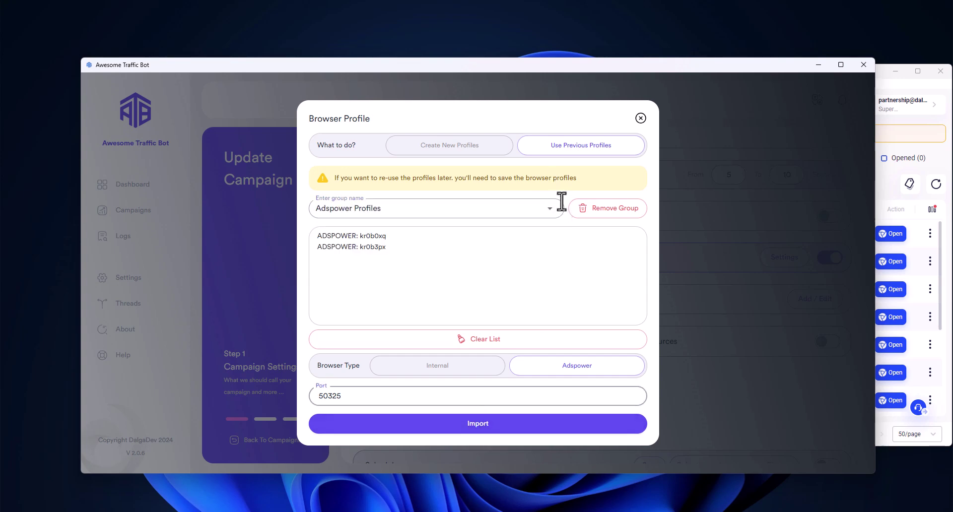
left_click(640, 118)
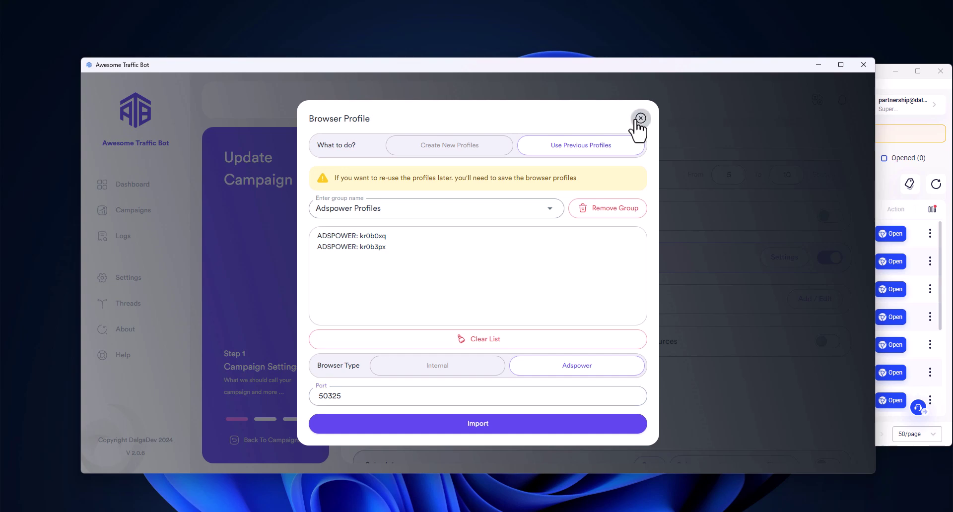
scroll(730, 360, "down", 2)
left_click(816, 440)
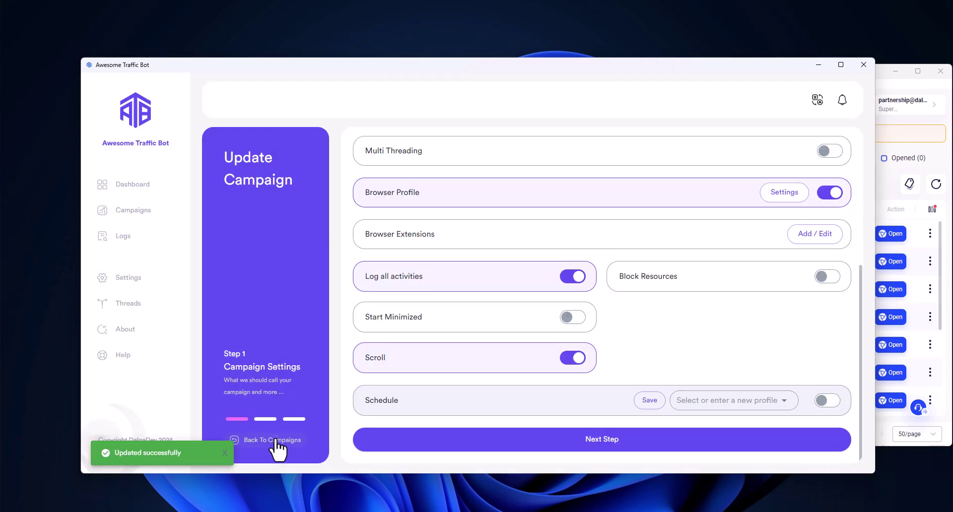
left_click(272, 440)
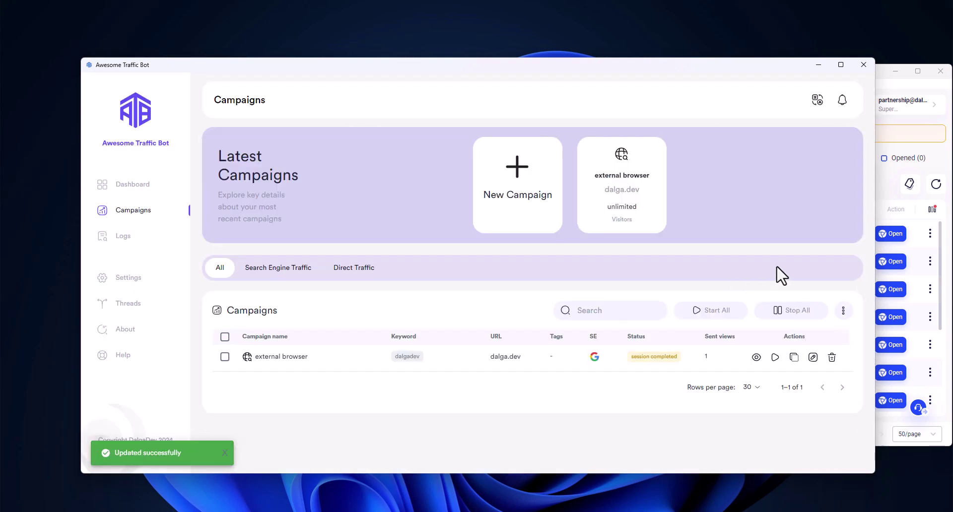
Step: Restart the external browser campaign and refresh AdsPower's profile list
left_click(775, 358)
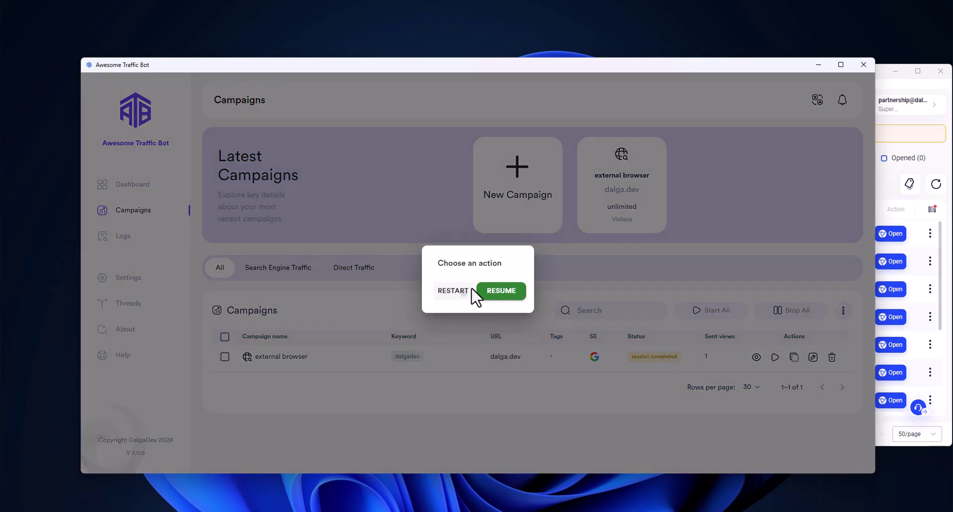
left_click(465, 291)
left_click(543, 292)
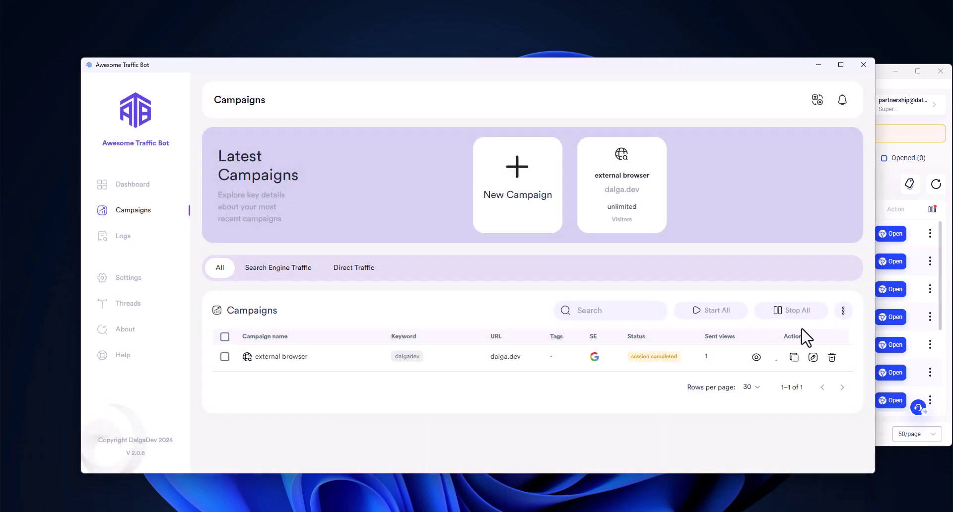
left_click(885, 436)
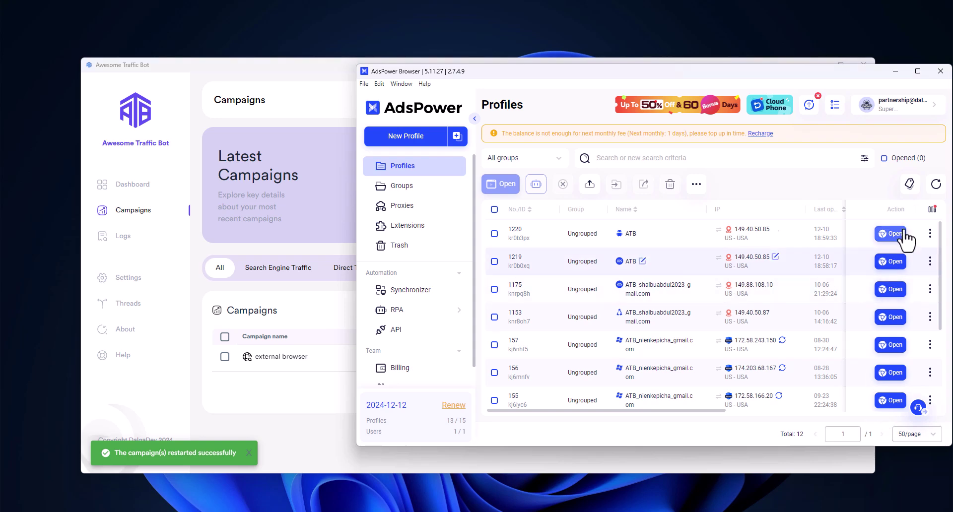
left_click(936, 185)
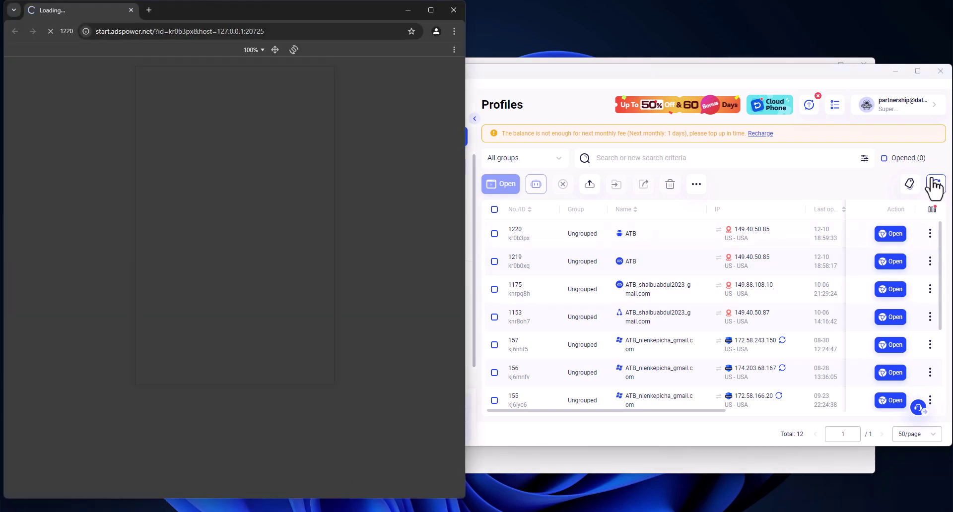
left_click(935, 187)
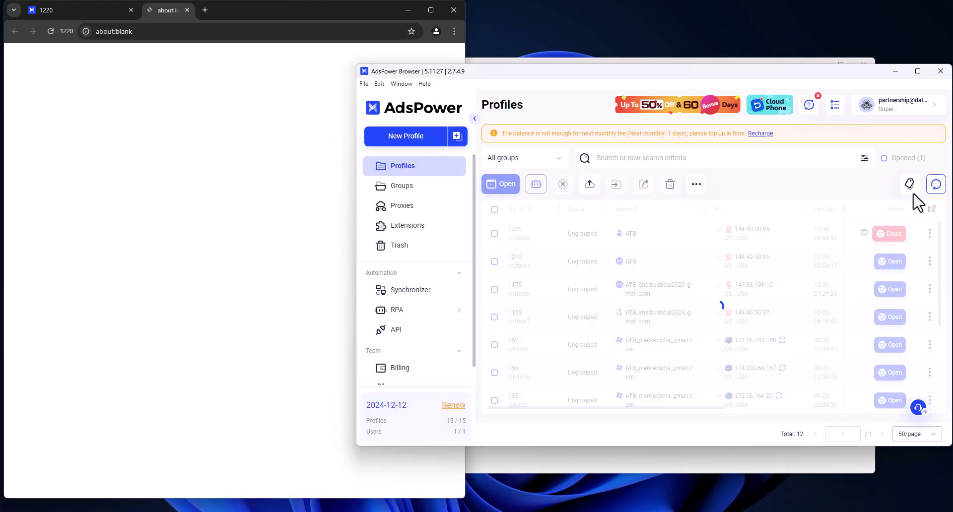
Step: Check the launched profile 1220 browser's history and Google page
left_click(332, 242)
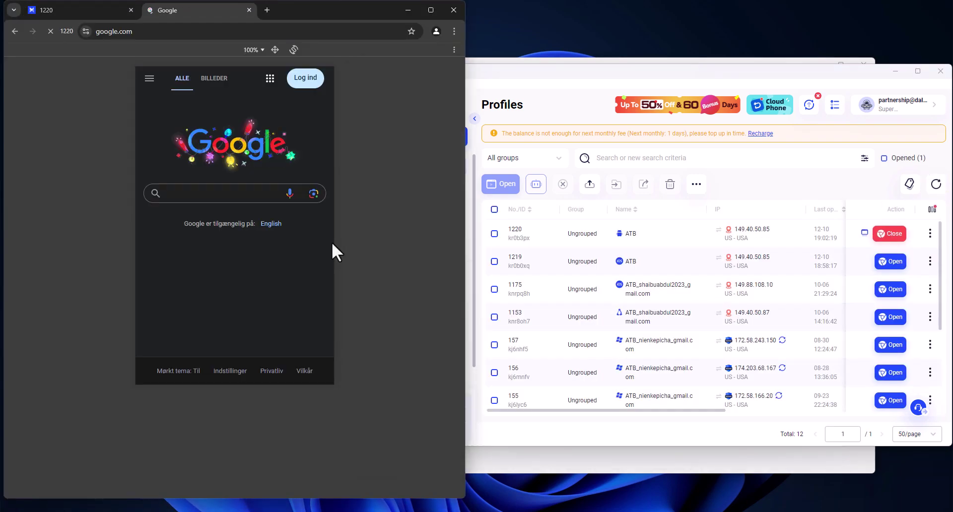
key("ctrl+h")
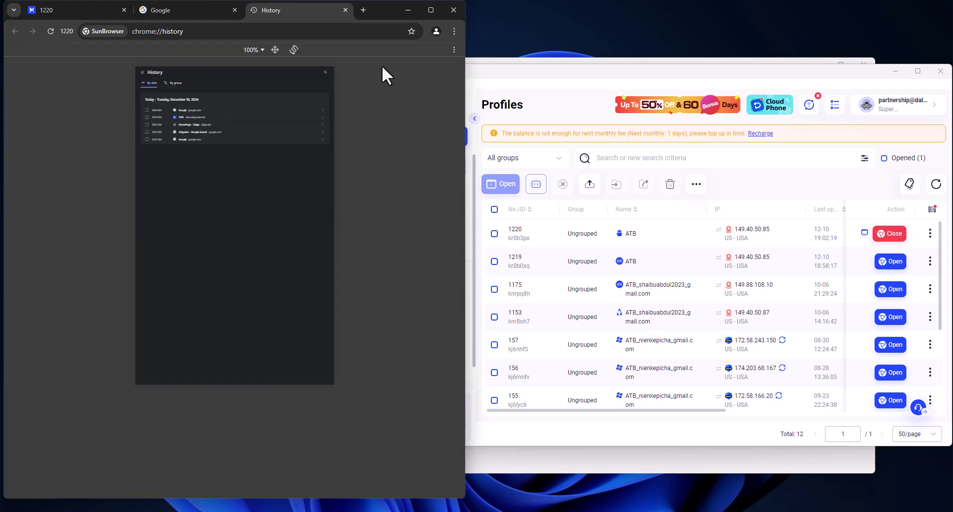
left_click(209, 10)
left_click(285, 7)
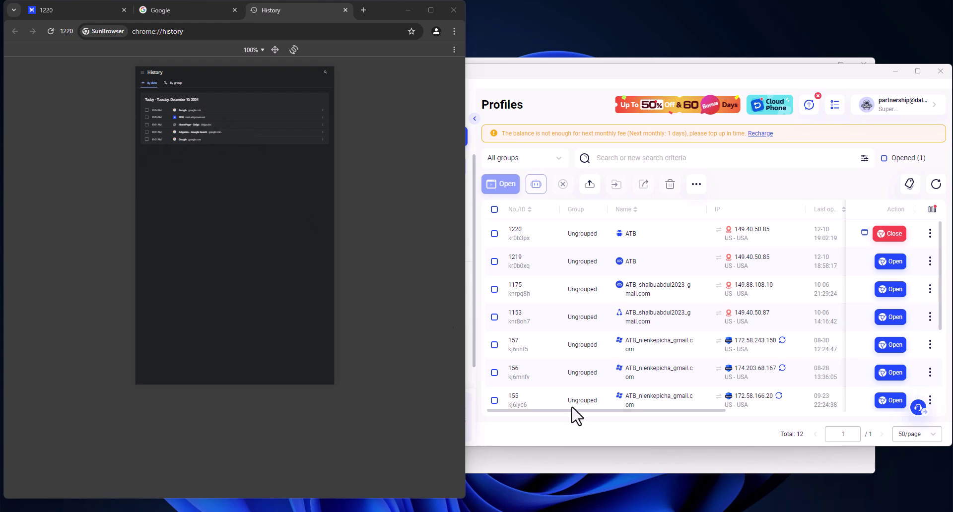
left_click(627, 469)
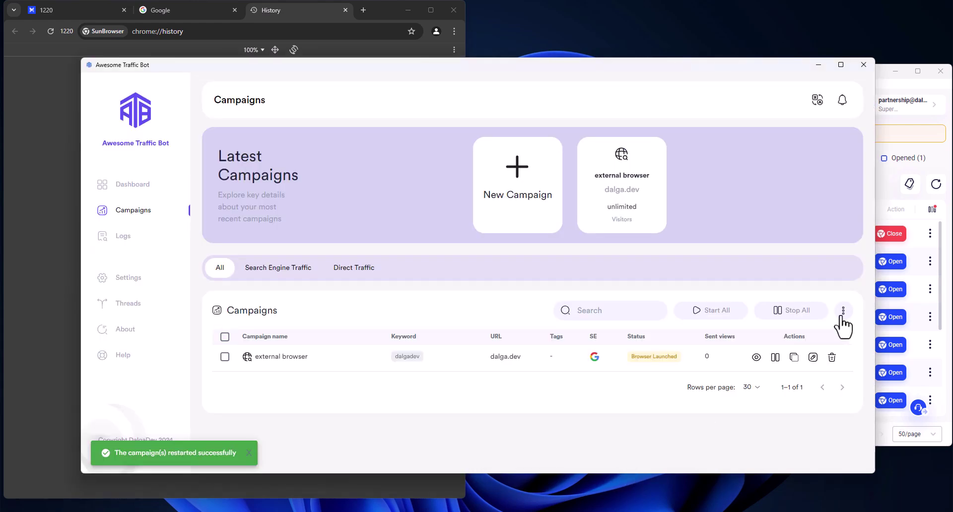
Step: Stop, restart, and stop again the campaign, checking the relaunched profile browser in between
left_click(776, 357)
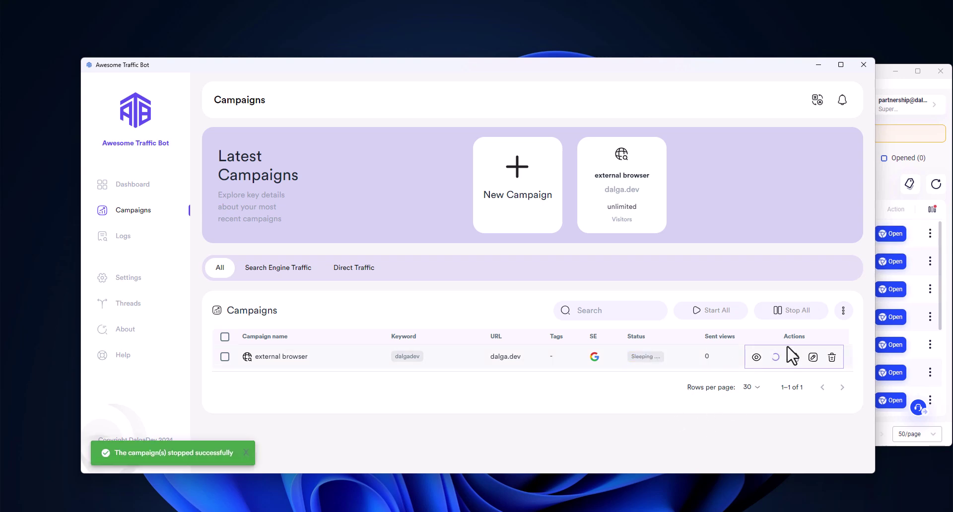
left_click(776, 357)
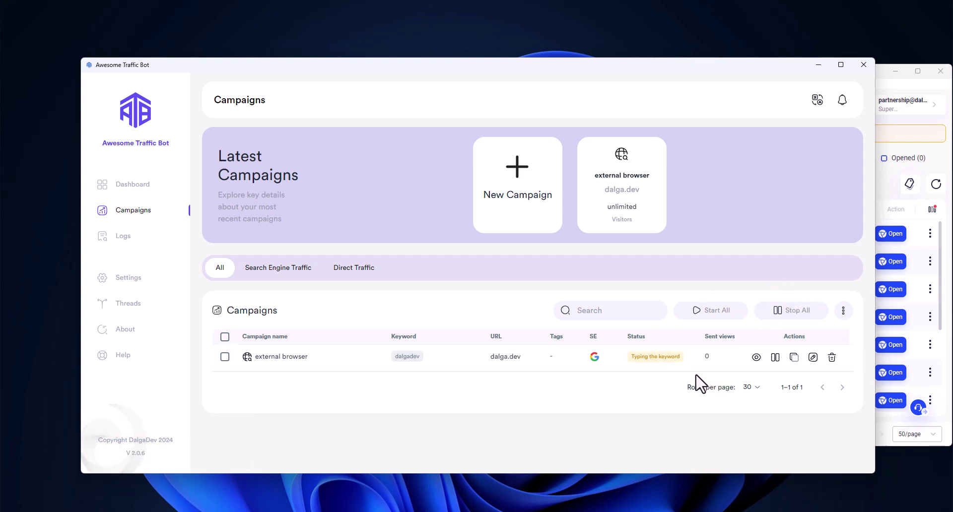
left_click(934, 185)
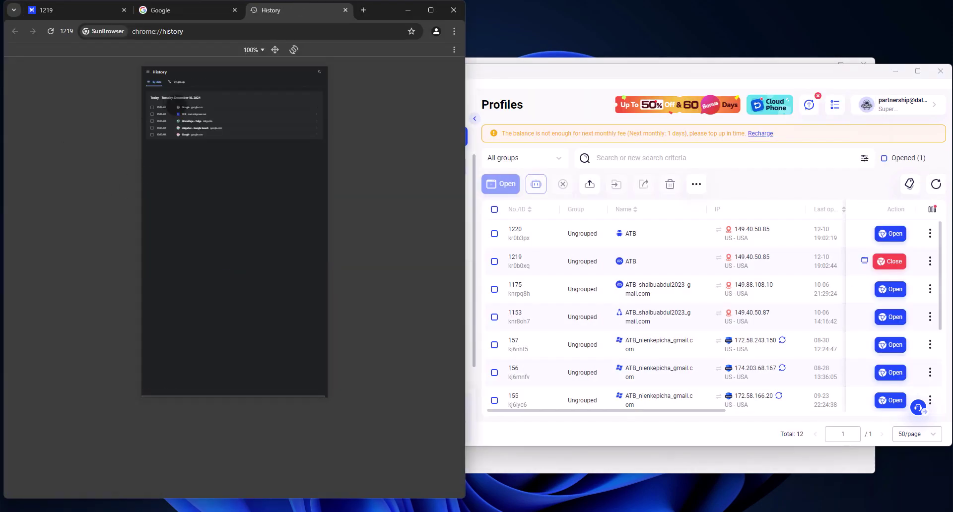
left_click(195, 5)
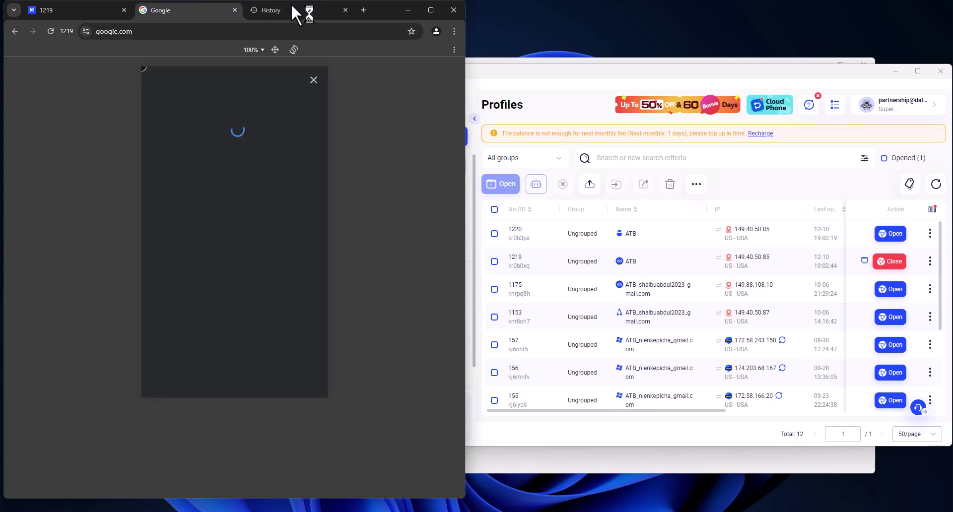
left_click(293, 10)
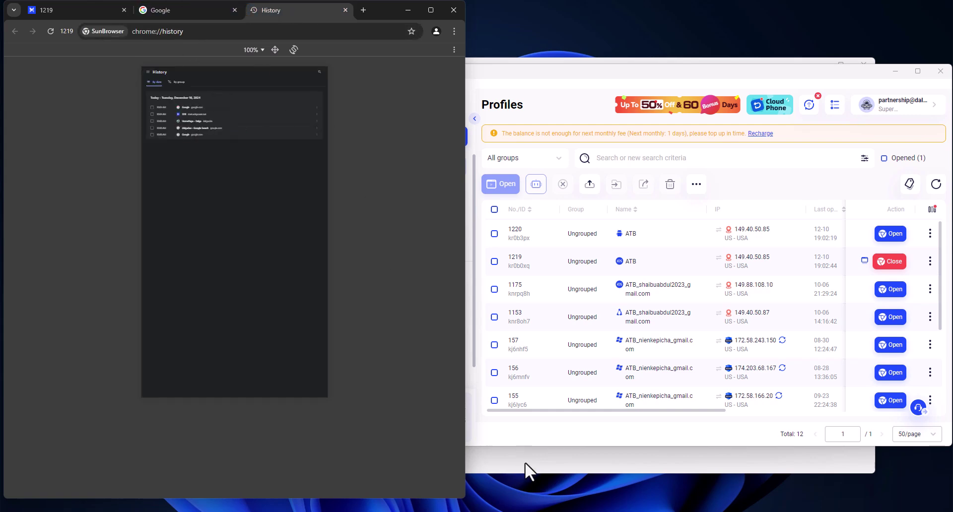
left_click(525, 462)
left_click(776, 357)
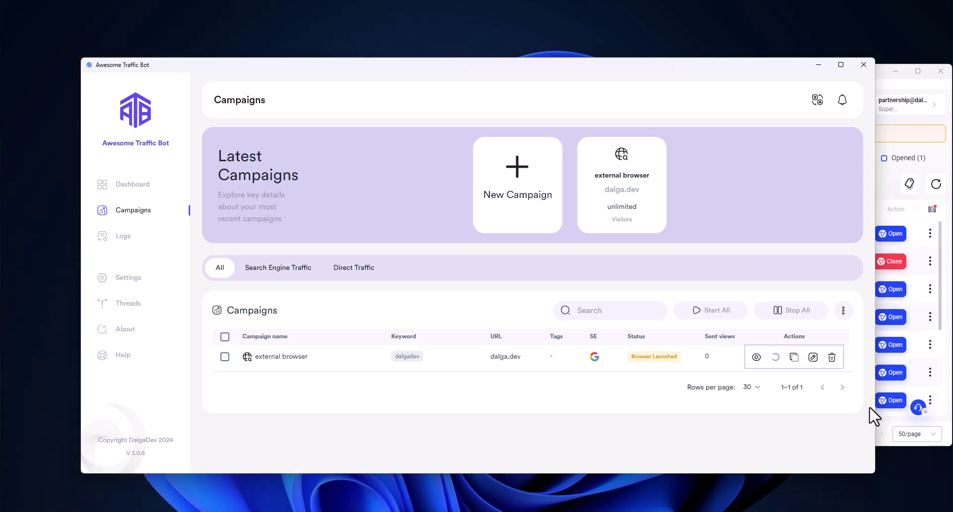
left_click(883, 435)
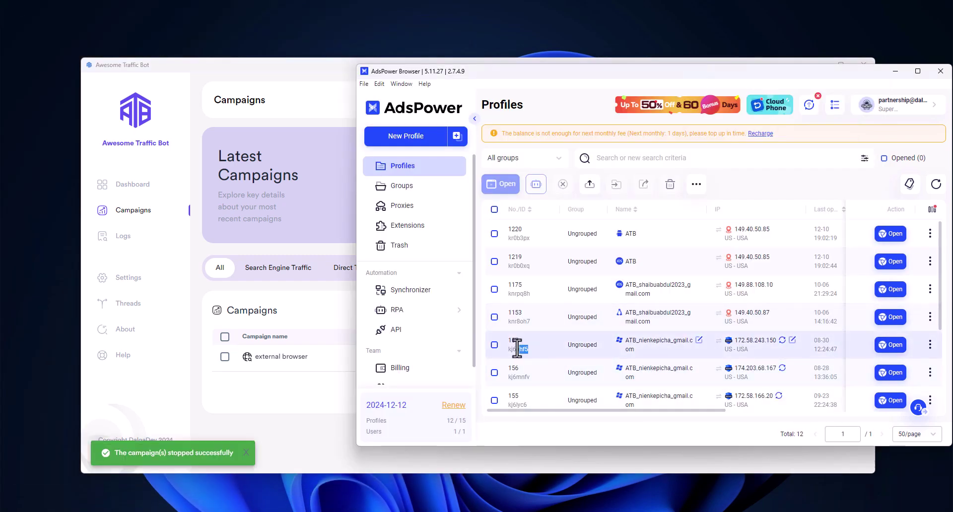
Step: Tick AdsPower profiles 157, 1153 and 1175 alongside 1219 so four are selected
left_click(495, 346)
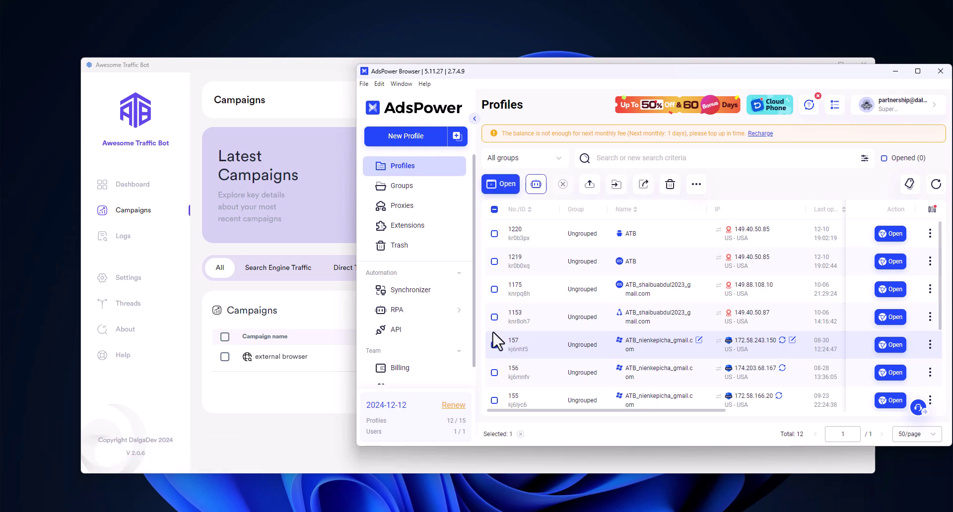
left_click(495, 318)
left_click(495, 289)
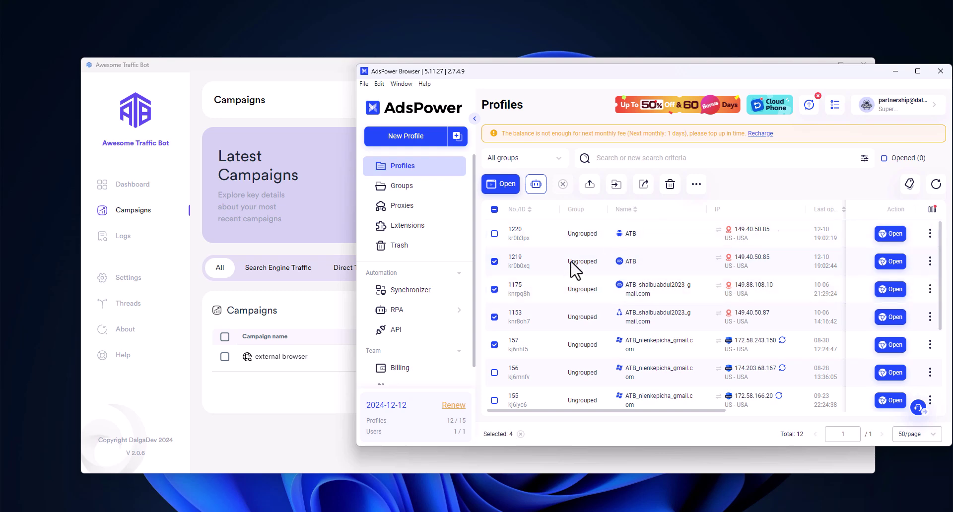
key("super+r")
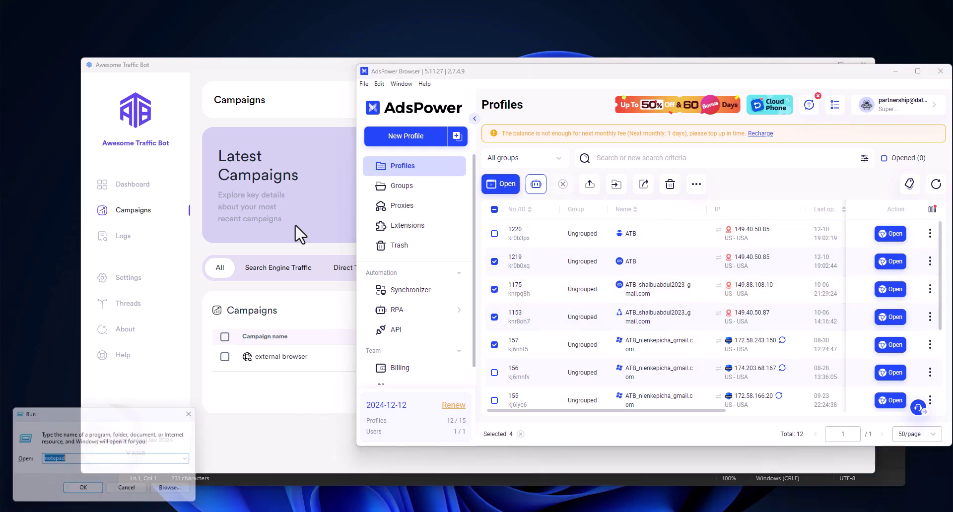
Step: Launch a blank Notepad and paste profile ID kj6nhf5 as the first line
type("n")
type("d")
key("Return")
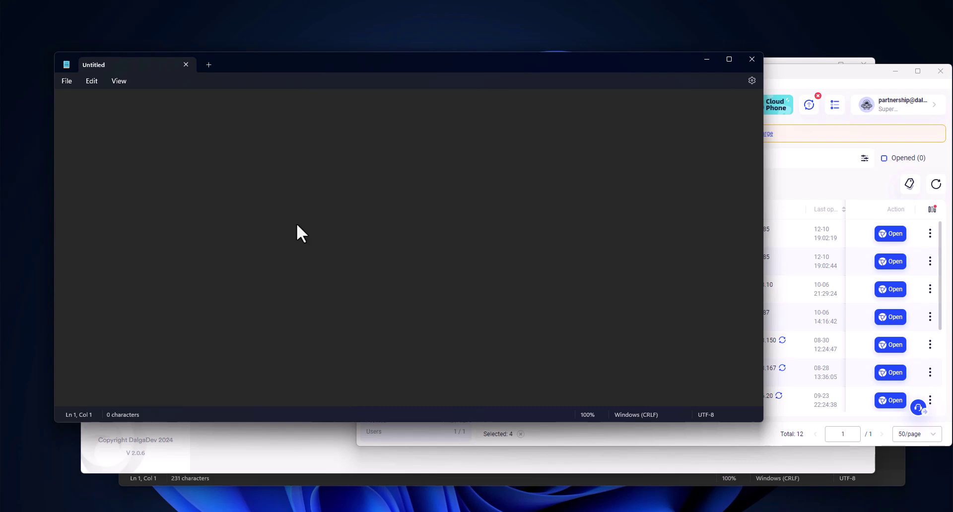
left_click(556, 436)
mouse_move(696, 184)
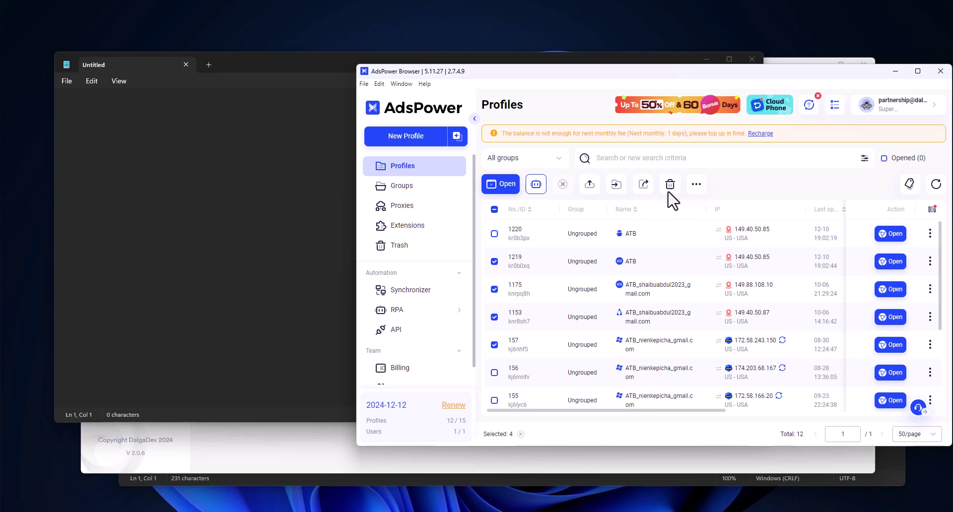
key("Escape")
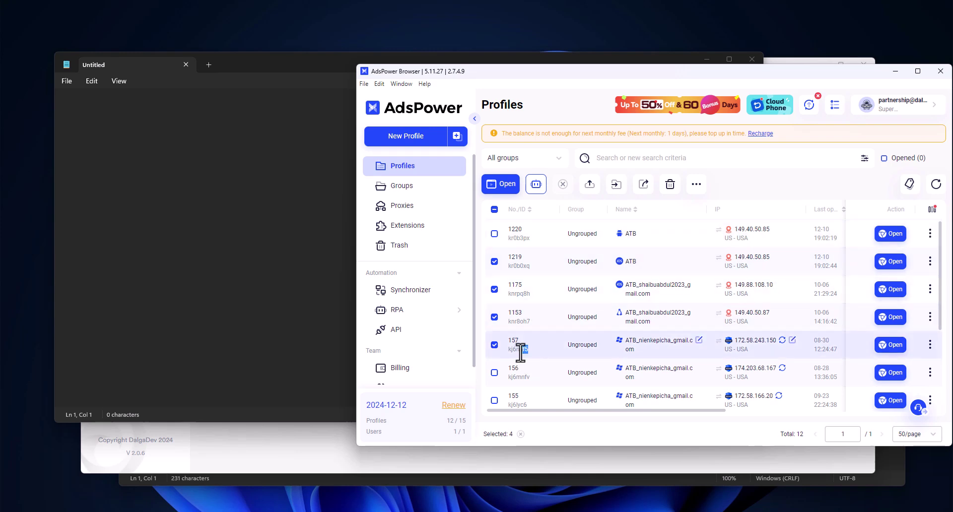
left_click(256, 169)
key("ctrl+v")
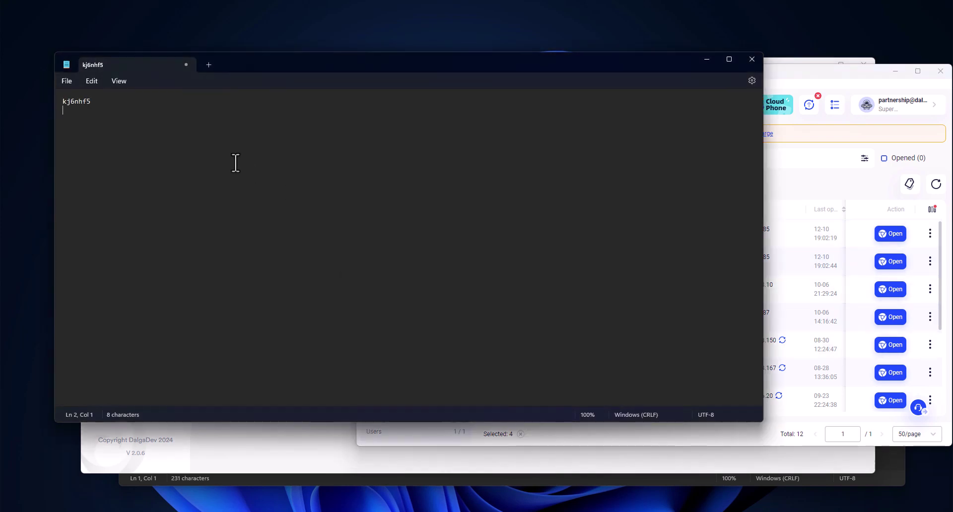
Step: Copy IDs knr8oh7, knrpq8h and kr0b0xq from AdsPower onto separate Notepad lines
left_click(641, 444)
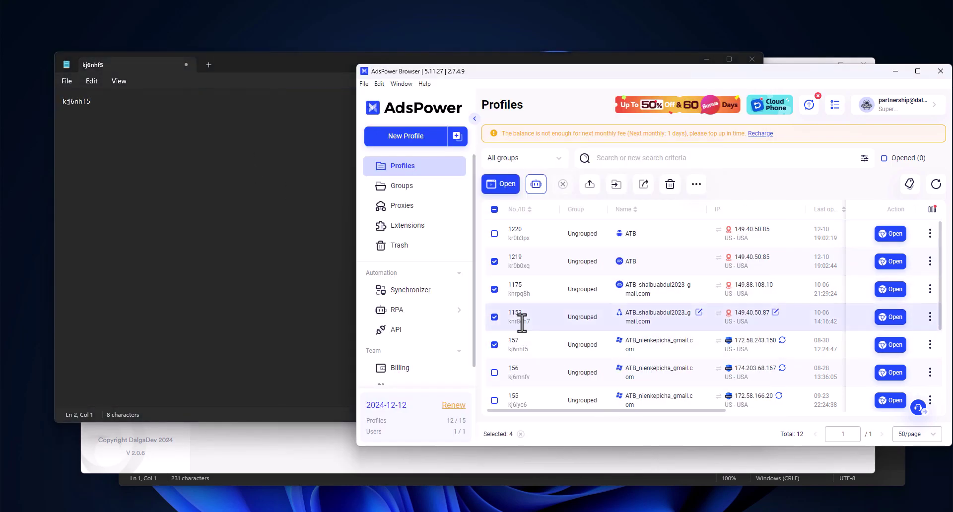
double_click(518, 317)
key("ctrl+c")
left_click(151, 114)
key("ctrl+v")
left_click(642, 437)
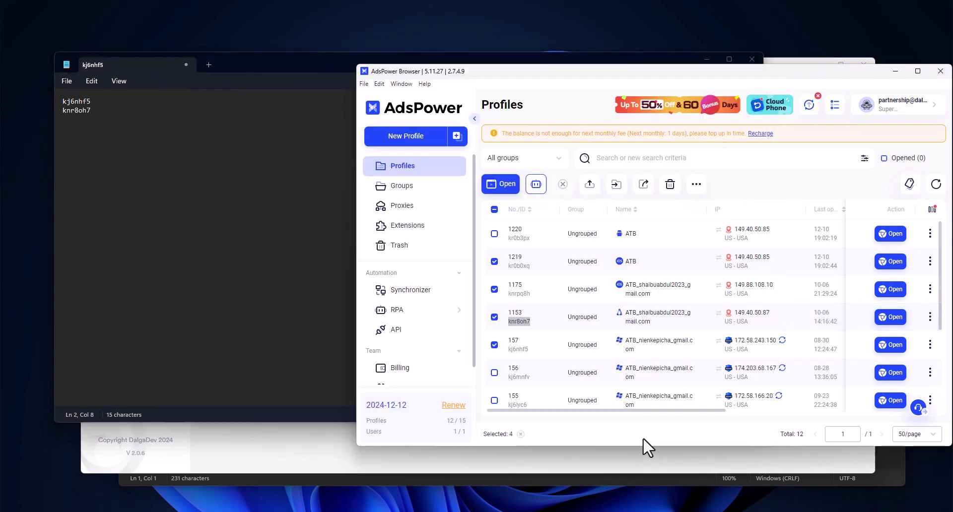
double_click(519, 293)
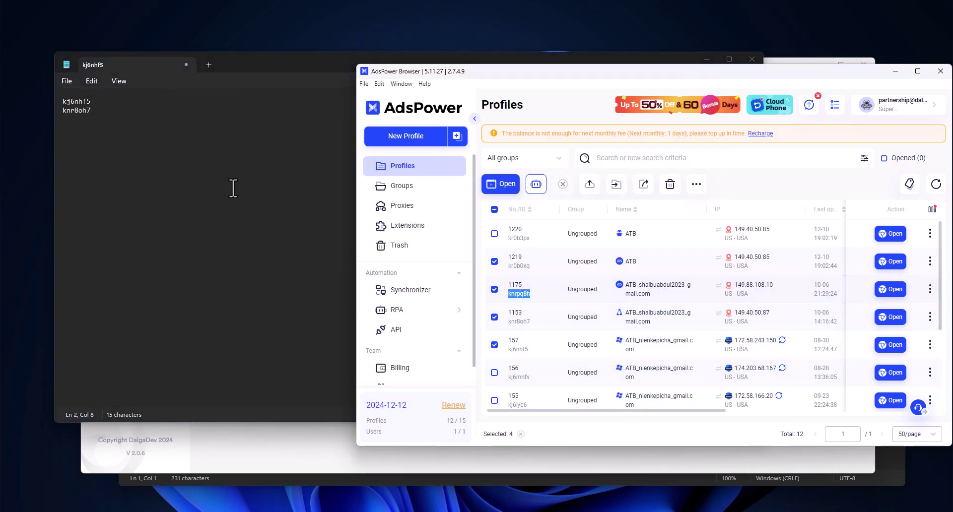
left_click(224, 183)
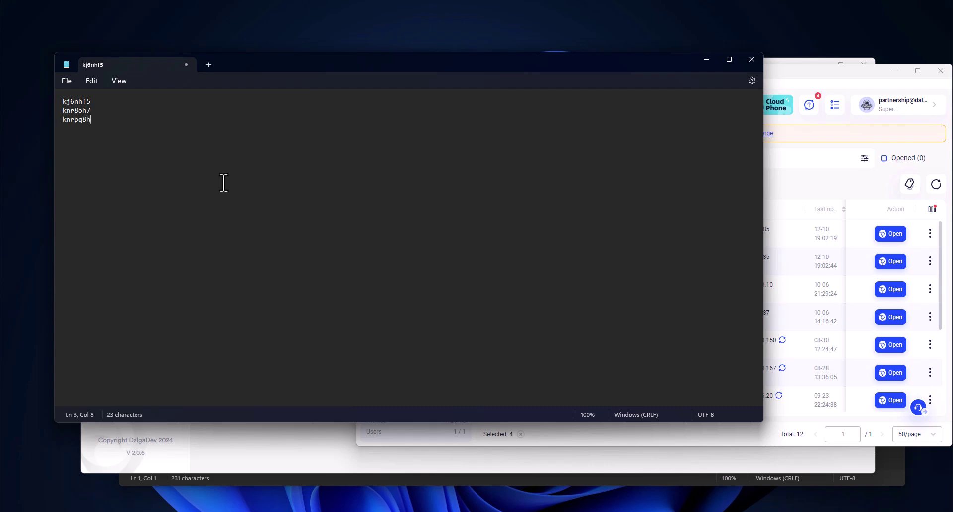
left_click(566, 441)
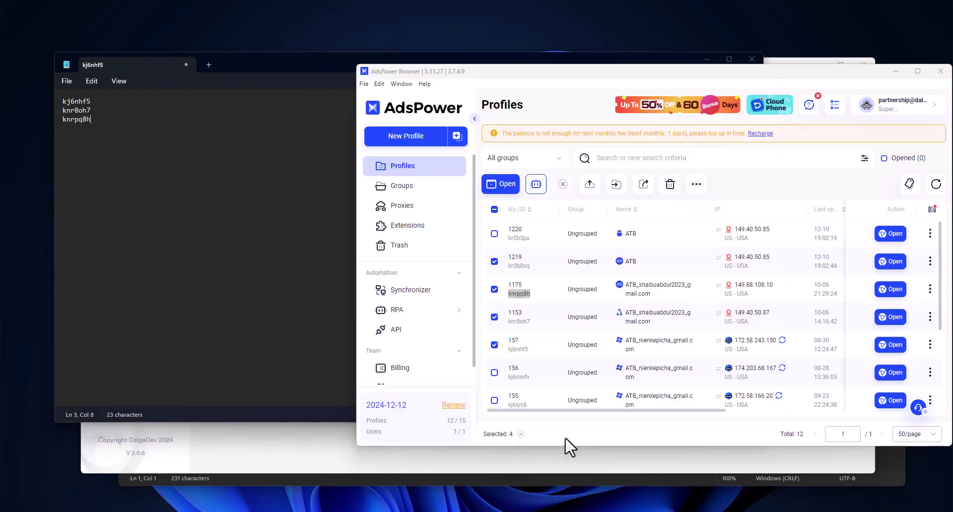
double_click(519, 266)
key("ctrl+c")
left_click(120, 158)
key("Return")
key("ctrl+v")
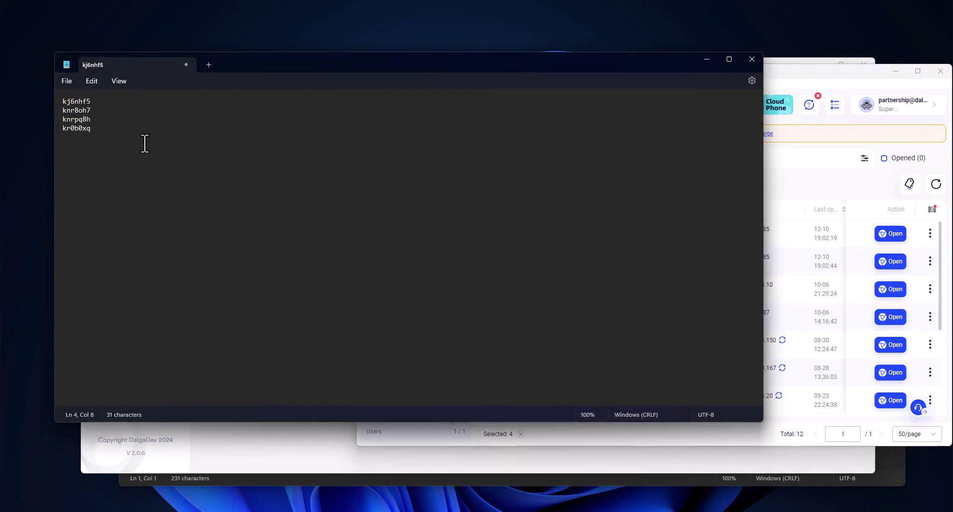
Step: Save the ID list as adspower-profiles.txt
key("ctrl+s")
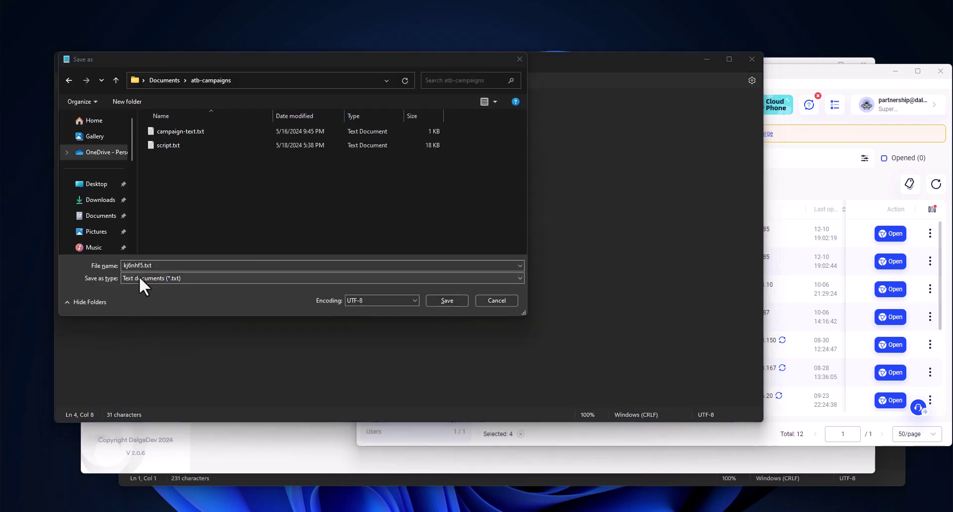
double_click(132, 266)
key("BackSpace")
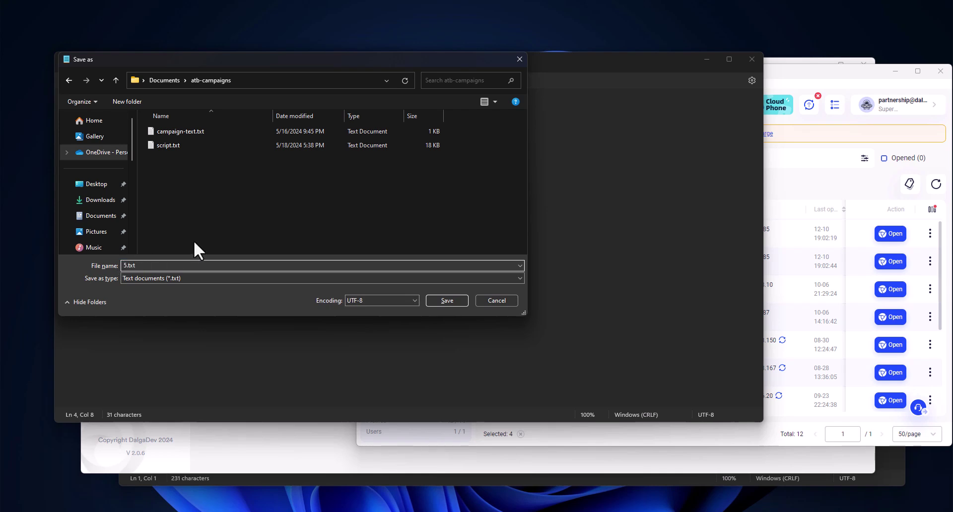
key("BackSpace")
type("adspower-profiles")
key("Return")
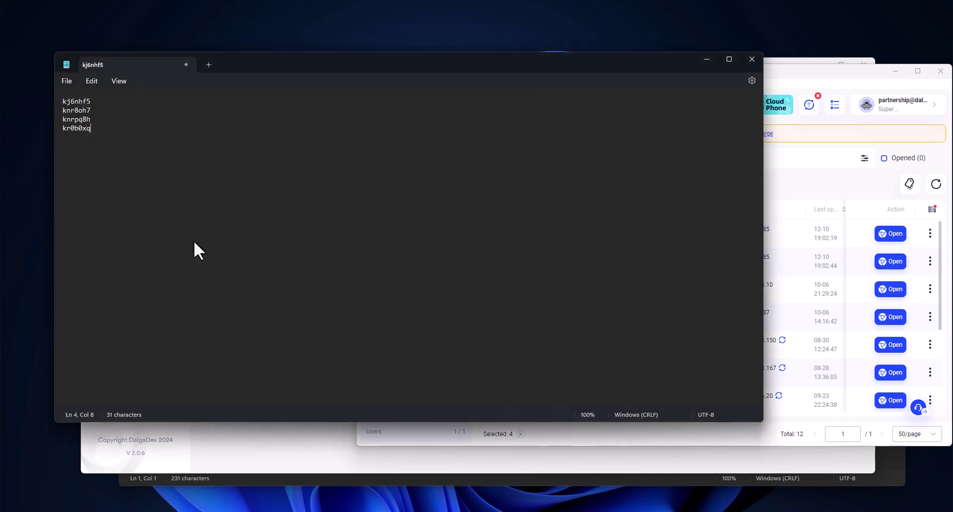
Step: Open the external browser campaign's browser profile settings in Awesome Traffic Bot
left_click(322, 449)
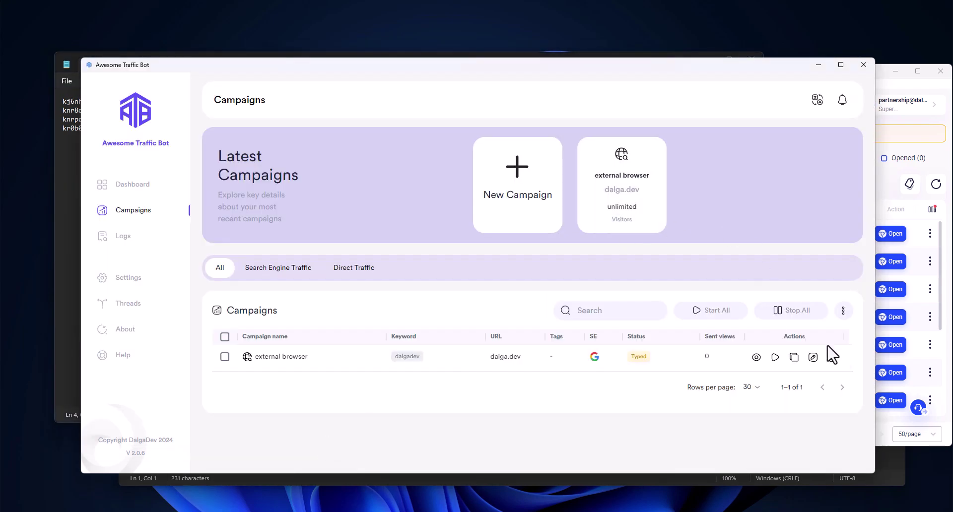
left_click(814, 358)
scroll(700, 226, "down", 5)
scroll(701, 227, "down", 5)
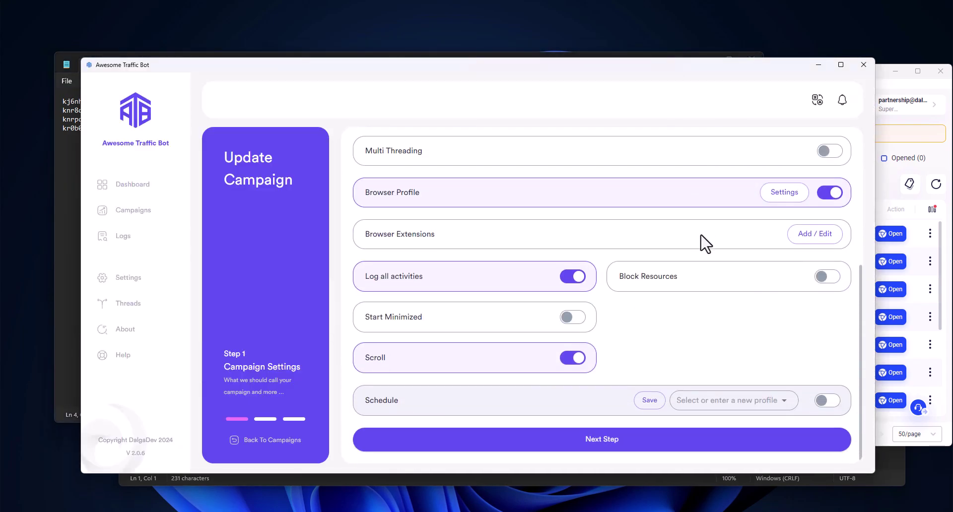
left_click(785, 193)
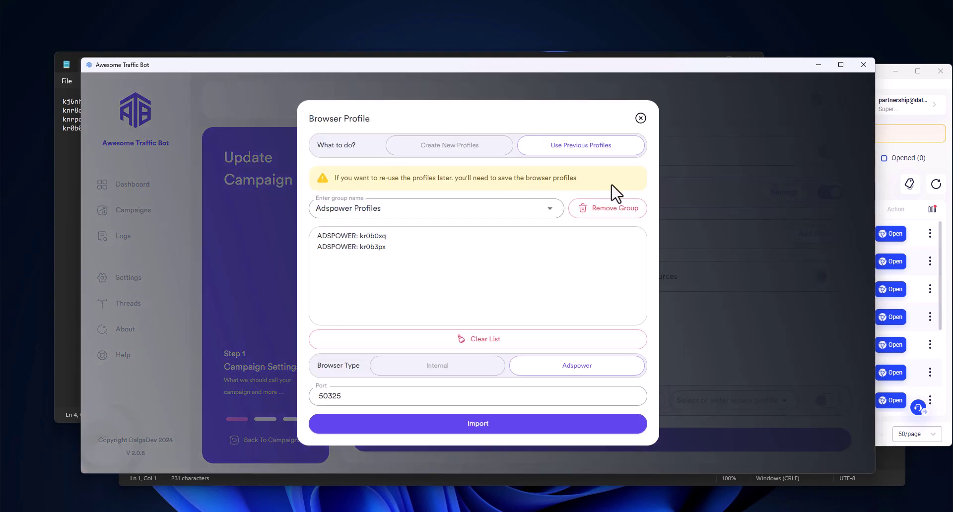
Step: Create a new profile group named 'Adspower Profiles 2' and select it
left_click(526, 214)
key("End")
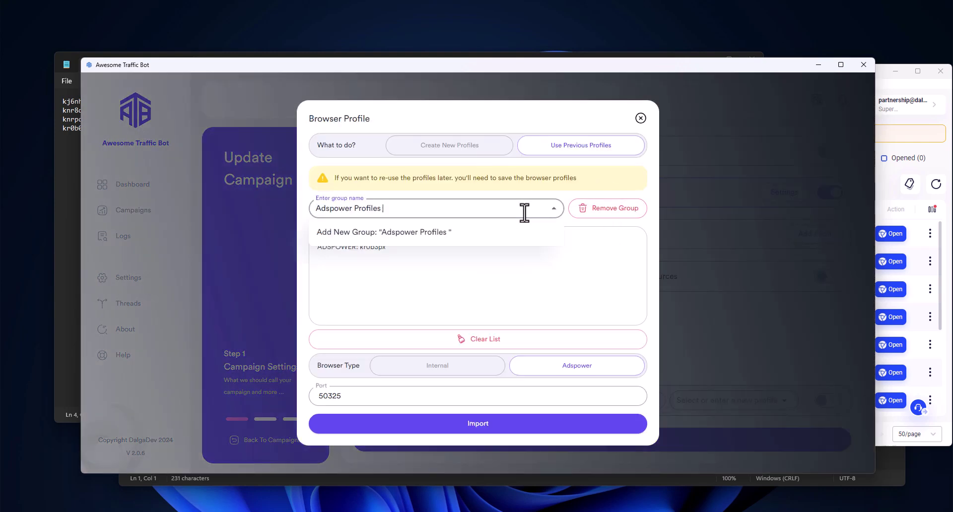
type("2")
left_click(516, 238)
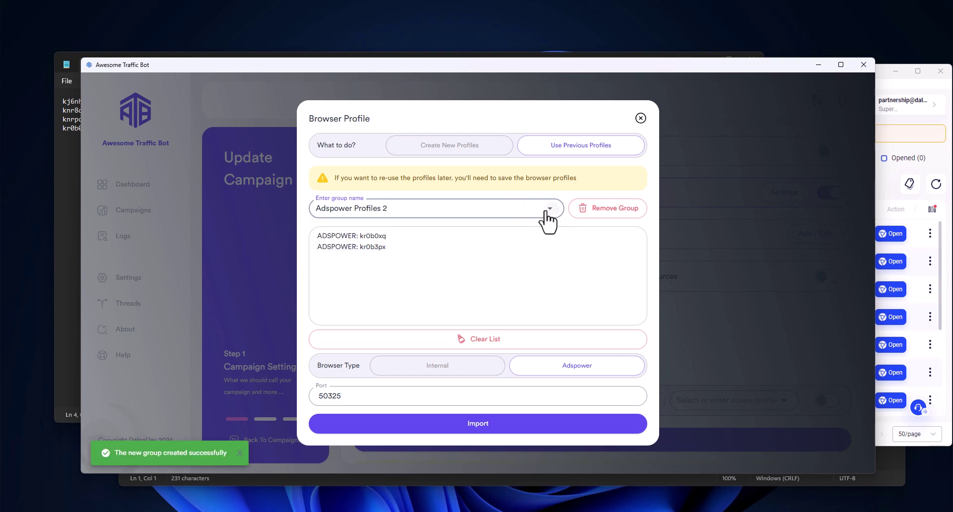
left_click(549, 211)
left_click(511, 254)
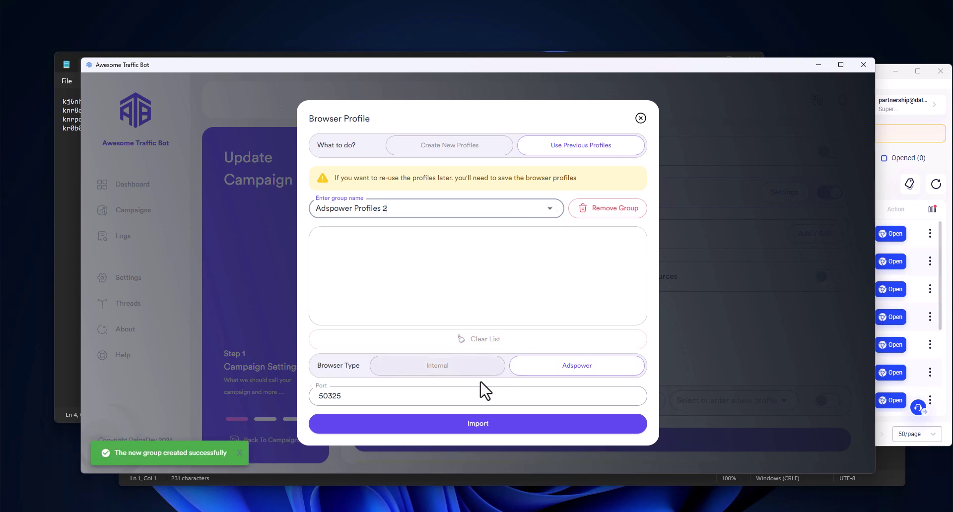
Step: Import the profile IDs from adspower-profiles.txt into the Adspower Profiles 2 group
left_click(432, 397)
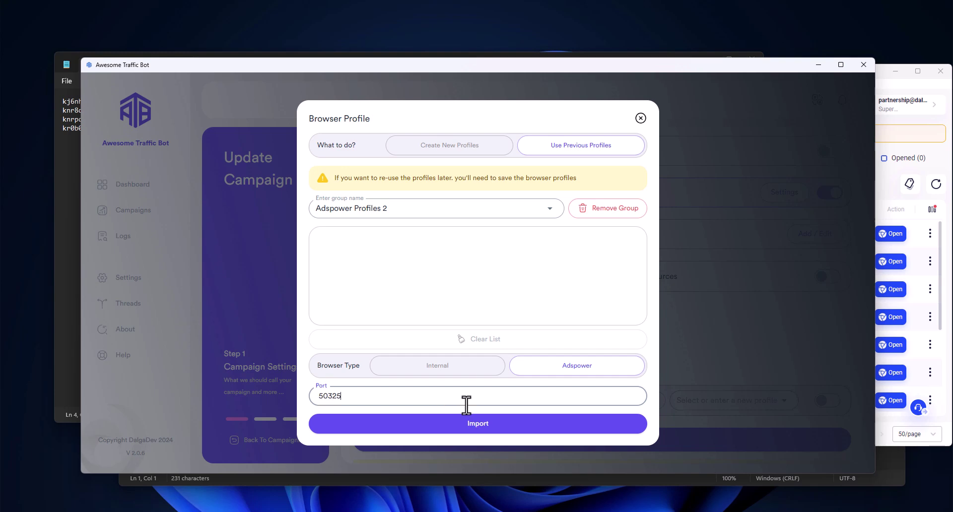
left_click(469, 423)
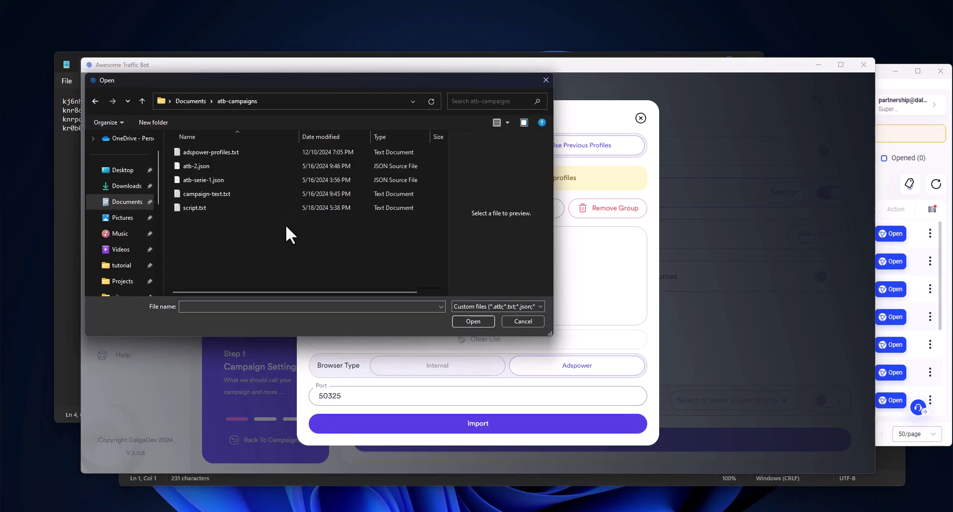
left_click(260, 153)
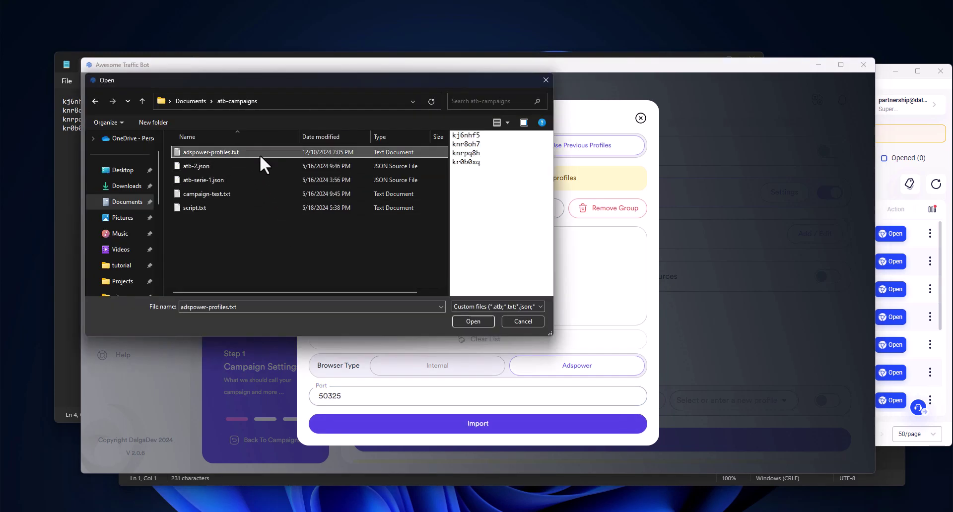
double_click(260, 154)
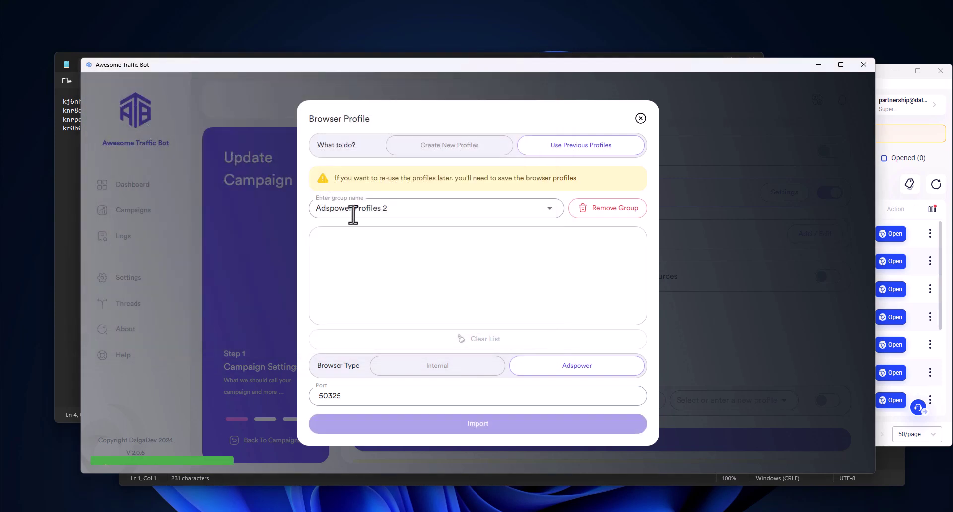
left_click(549, 208)
left_click(503, 256)
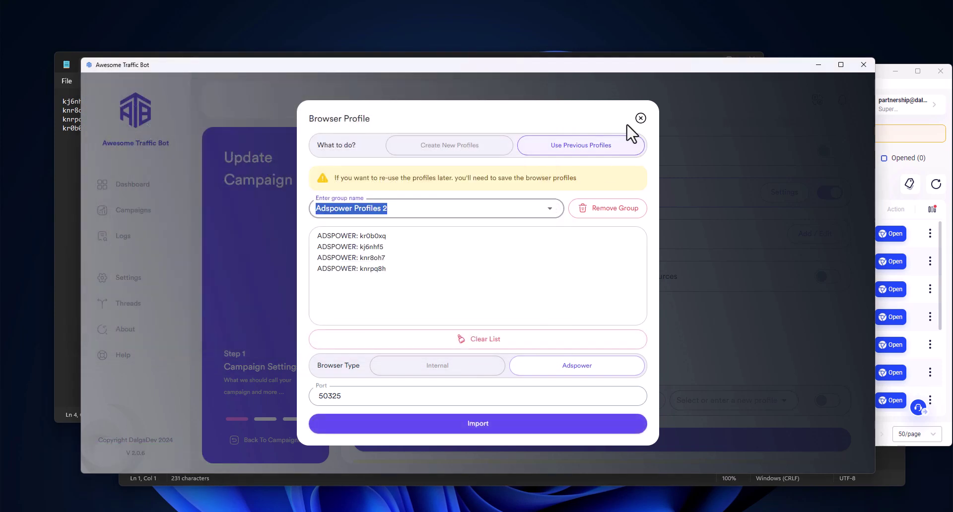
Step: Close the Browser Profile dialog and save the updated campaign settings
left_click(641, 118)
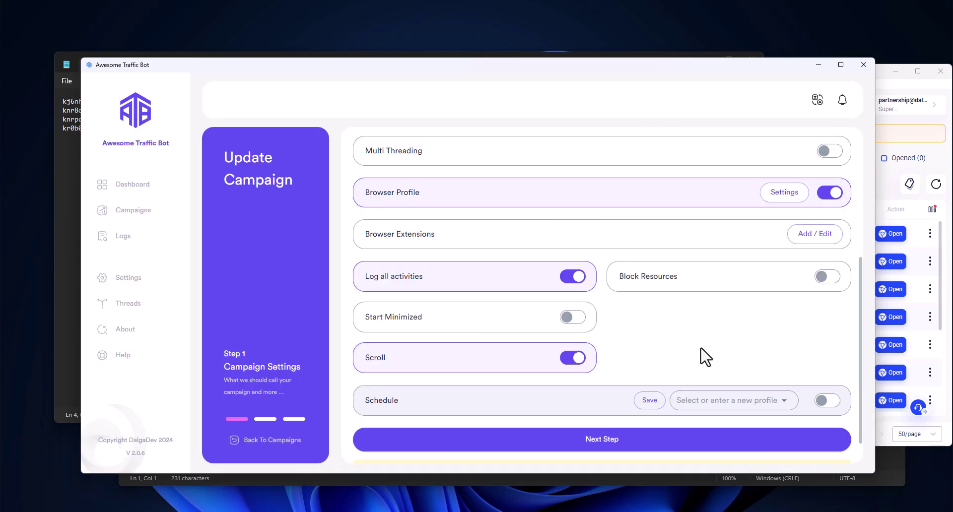
scroll(759, 412, "down", 2)
left_click(813, 440)
Step: Start the external browser campaign and refresh the AdsPower profile list
left_click(281, 446)
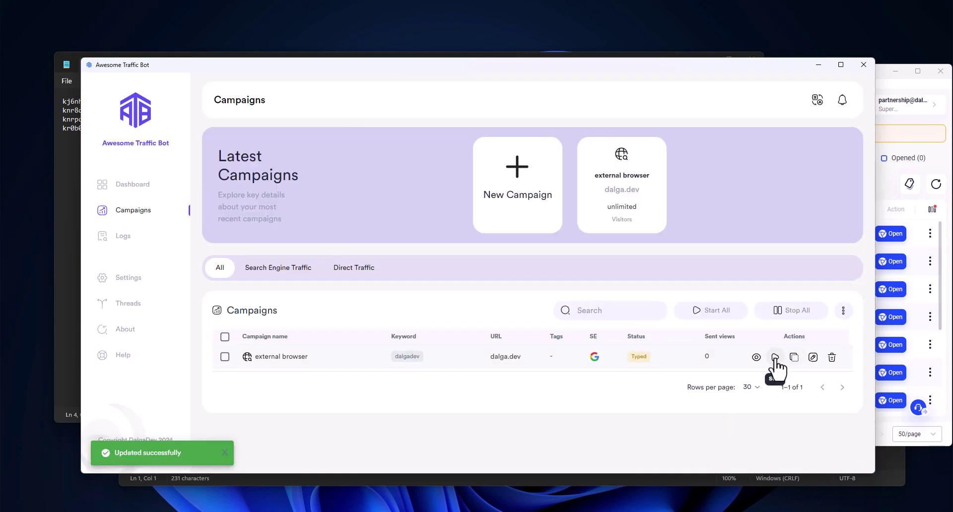
left_click(775, 359)
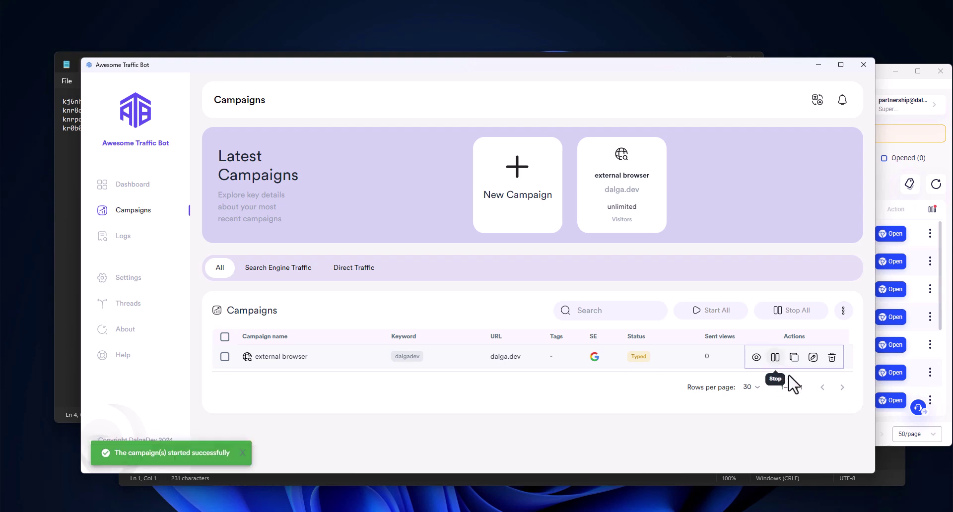
left_click(924, 278)
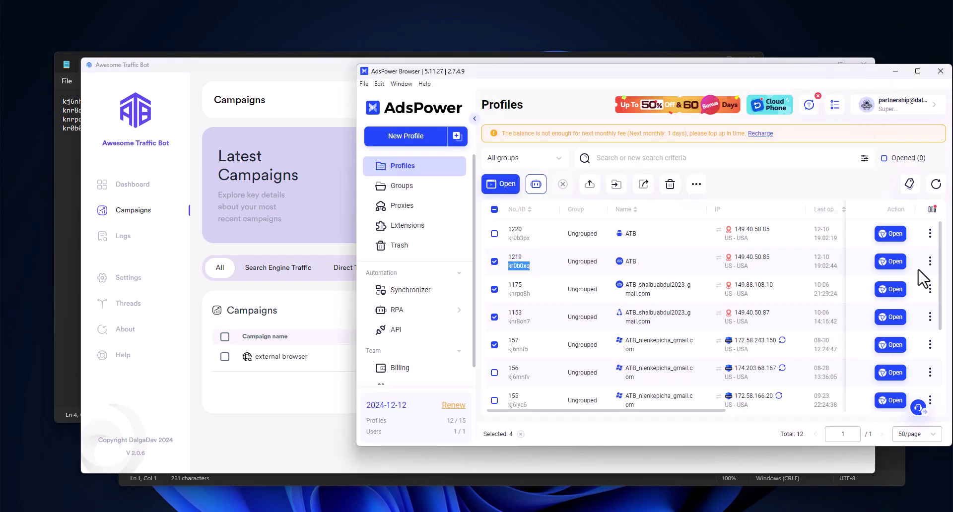
left_click(936, 185)
scroll(714, 318, "down", 5)
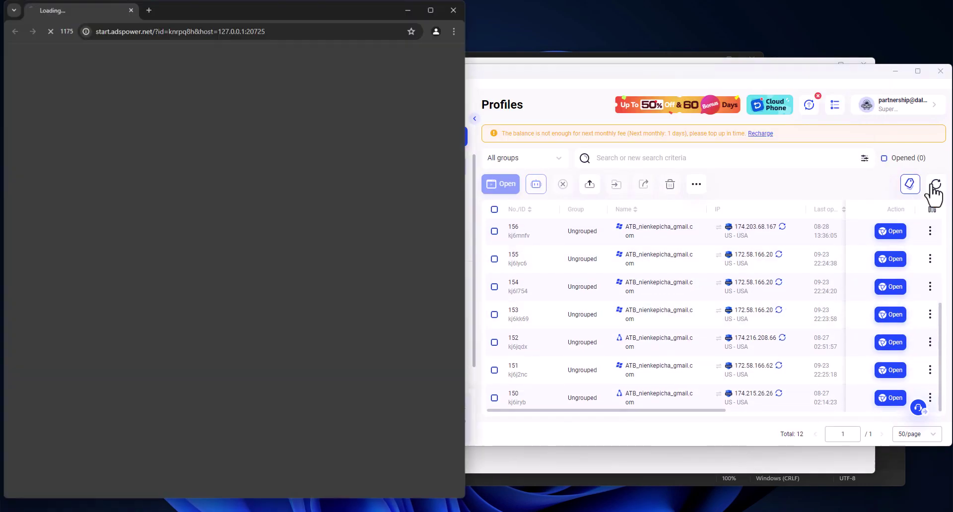
left_click(934, 189)
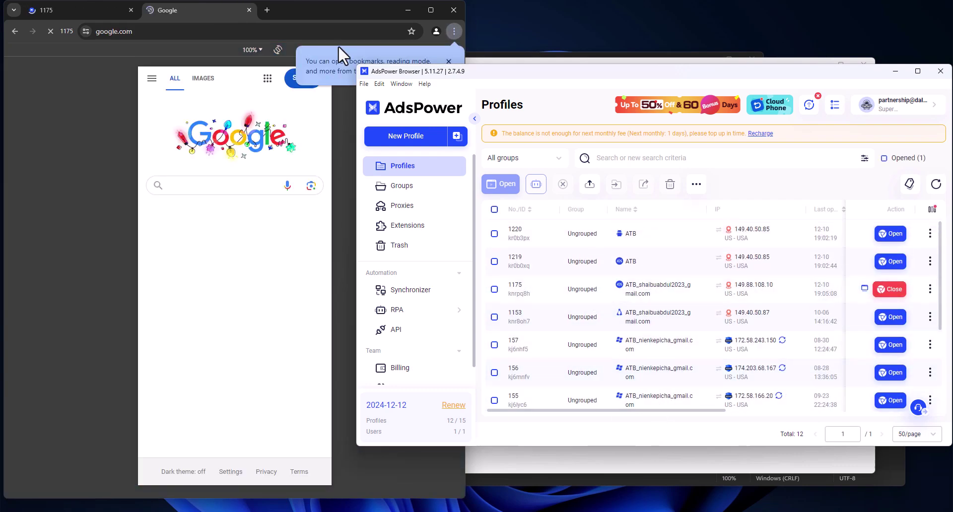
Step: Check profile 1175's browser on Google, briefly opening and closing its history tab
left_click(223, 155)
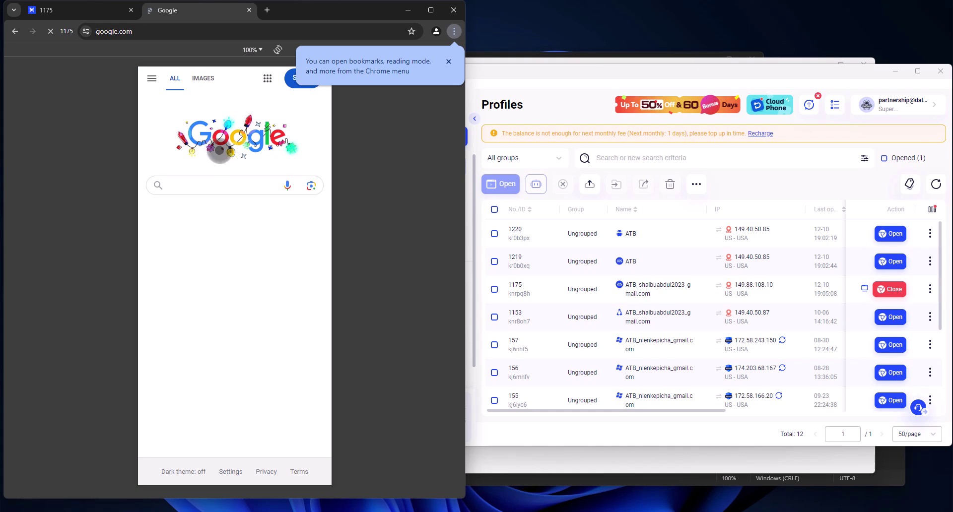
key("ctrl+h")
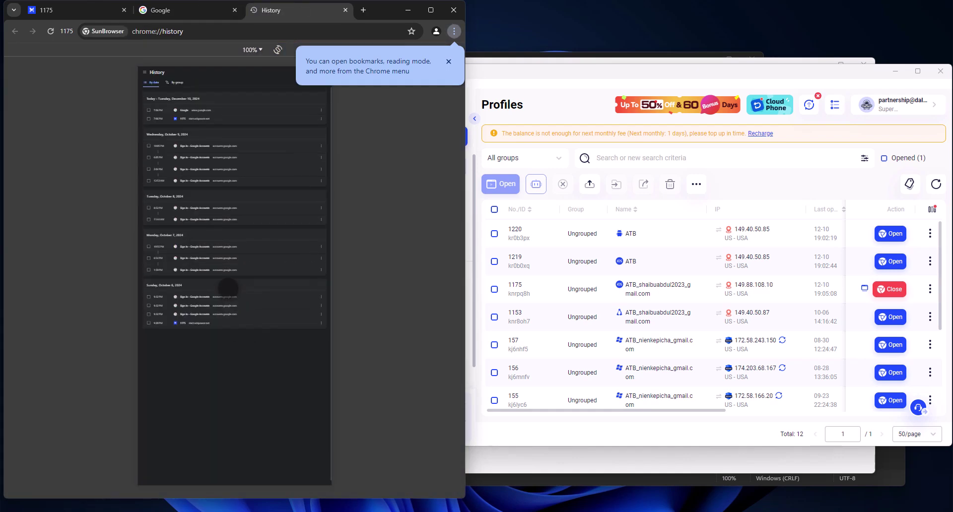
left_click(345, 10)
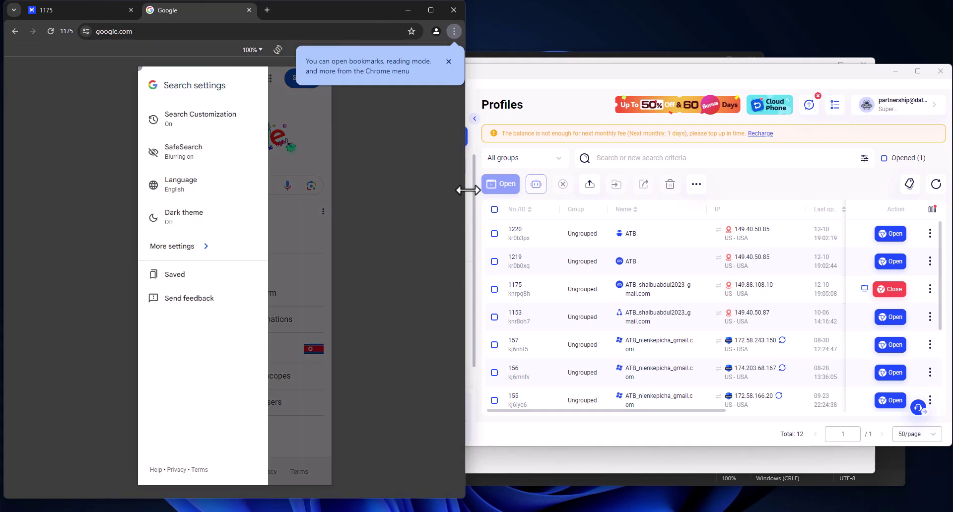
Step: Watch the running profile browser's Google search
left_click(667, 465)
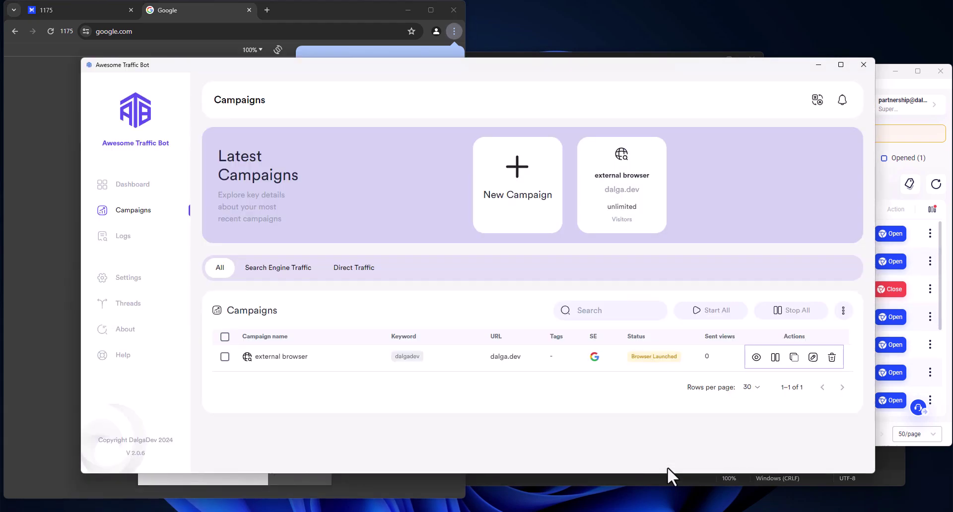
left_click(210, 19)
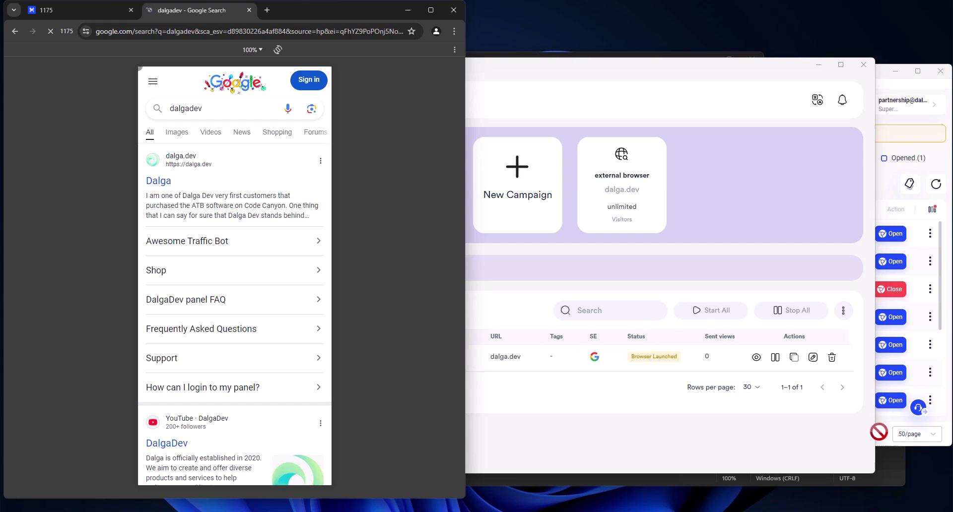
left_click(188, 11)
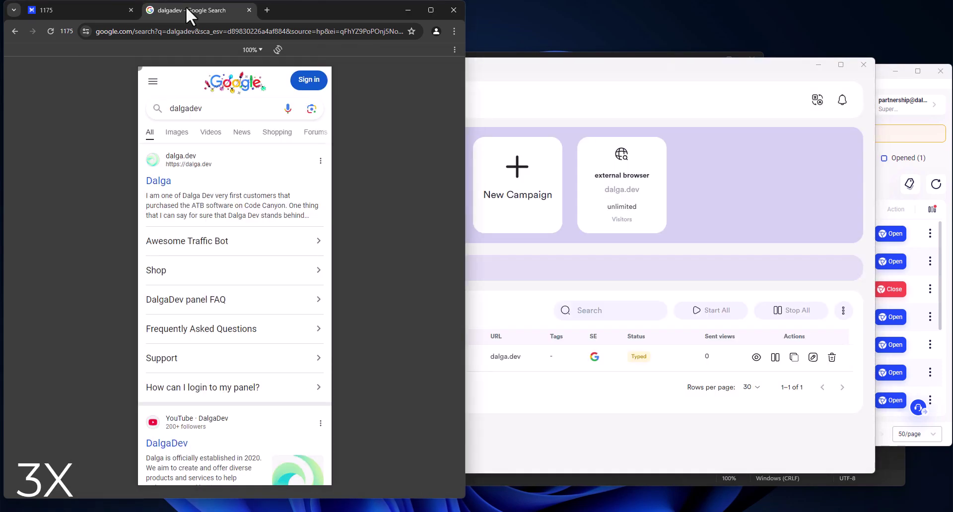
Step: Stop the campaign, restart it from the beginning, then stop it and refresh AdsPower
left_click(776, 358)
left_click(776, 358)
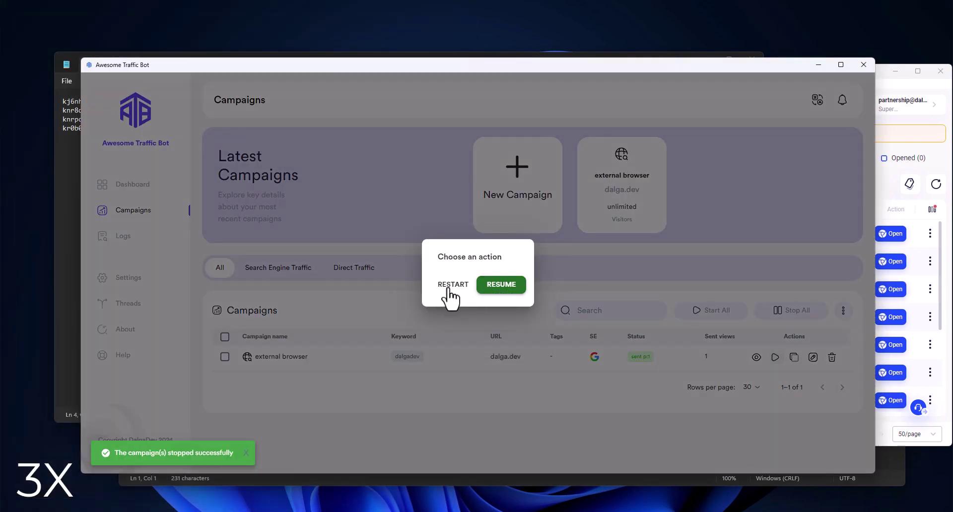
left_click(451, 286)
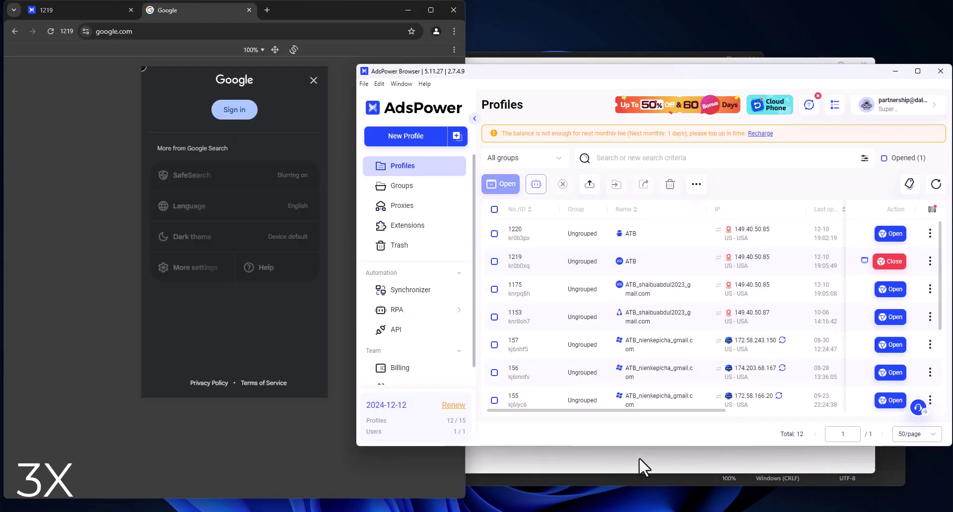
left_click(640, 458)
left_click(773, 360)
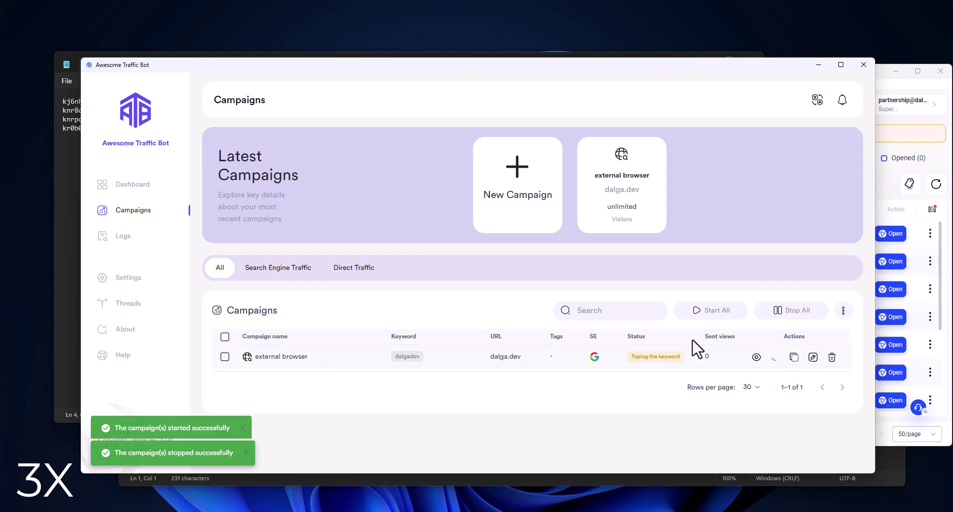
left_click(936, 184)
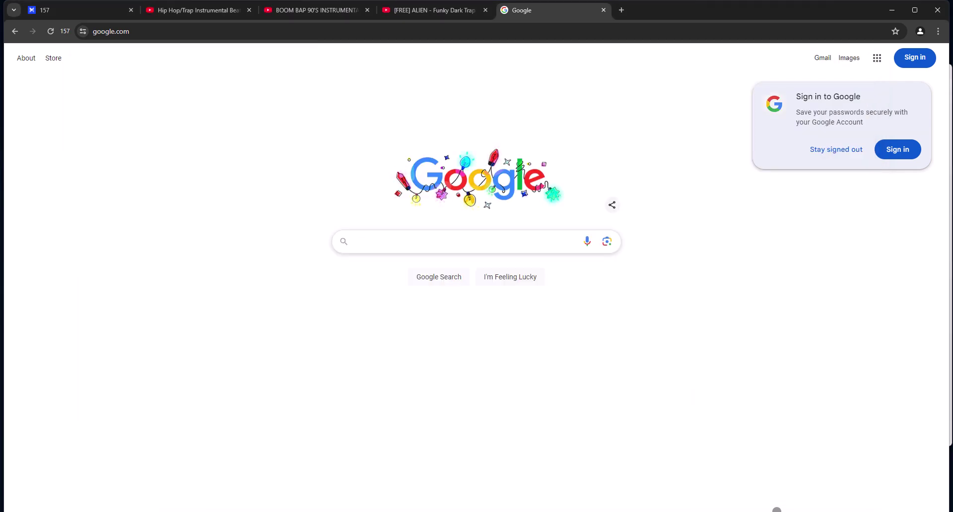
Step: Submit the dalgadev search, then stop the campaign and refresh AdsPower
type("dalgadev")
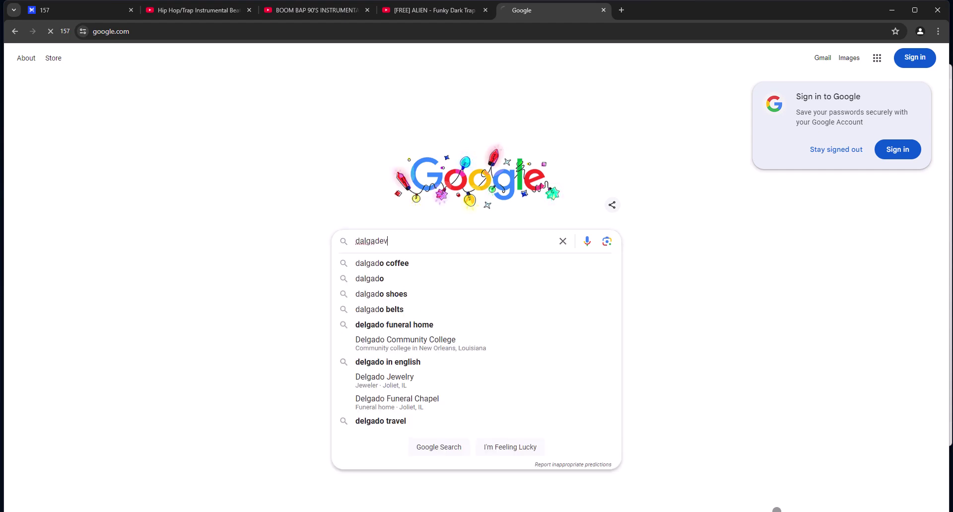
key("Return")
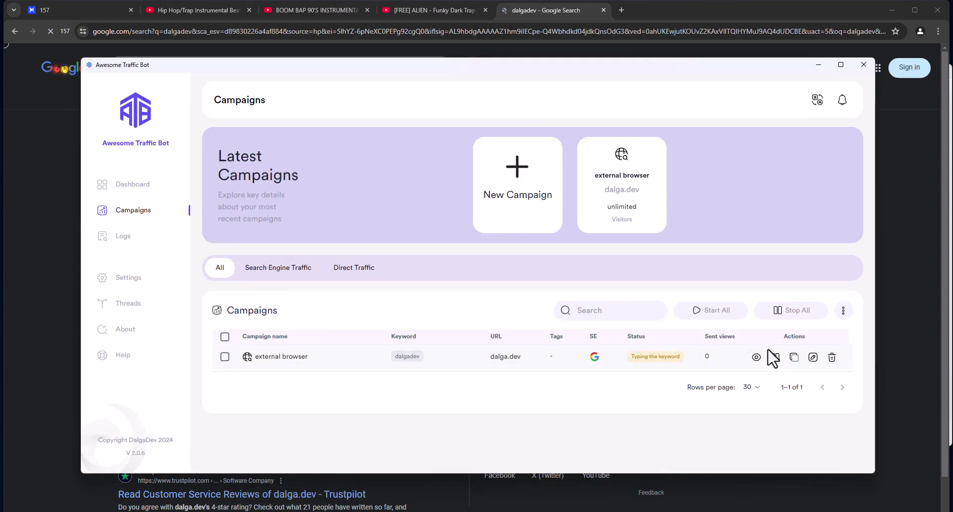
left_click(771, 353)
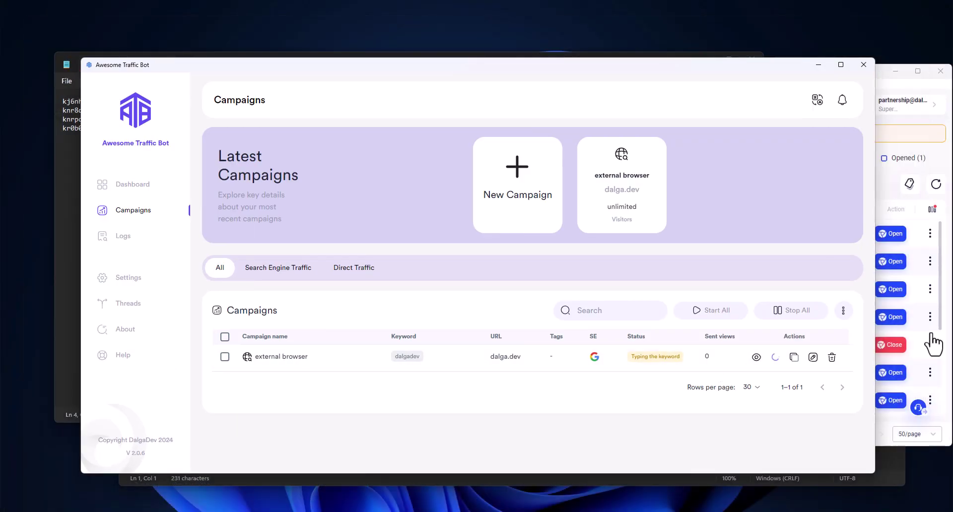
left_click(936, 185)
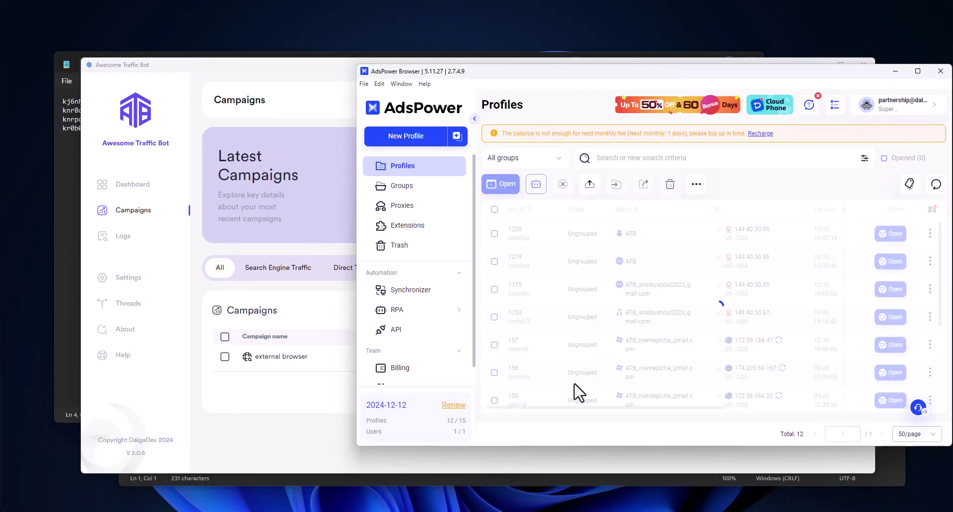
left_click(298, 404)
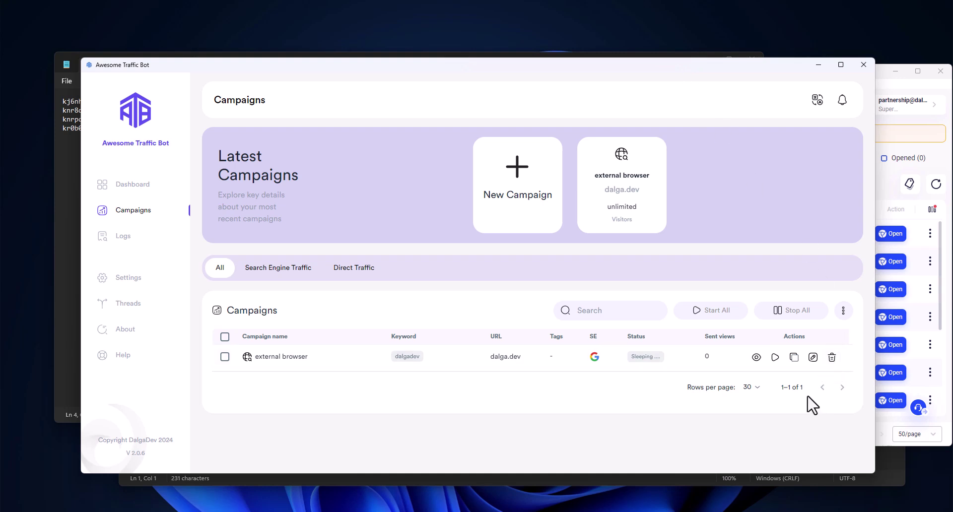
Step: Minimize Notepad and AdsPower and nudge the Awesome Traffic Bot window into place
left_click(65, 144)
left_click(701, 57)
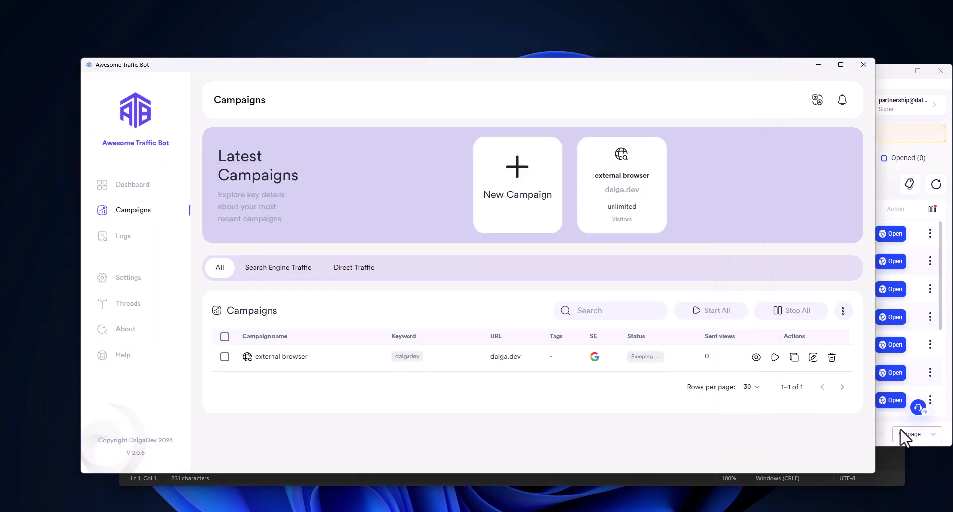
left_click(896, 71)
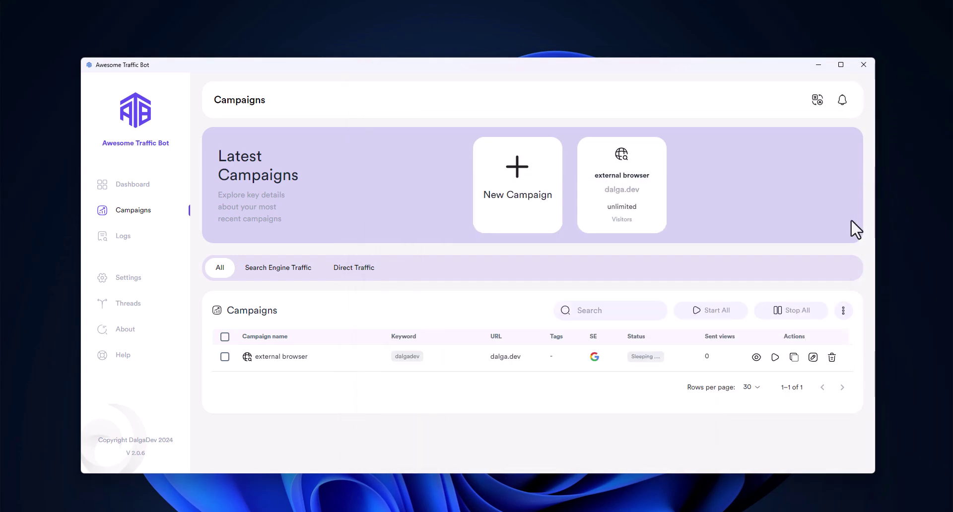
left_click_drag(646, 67, 638, 65)
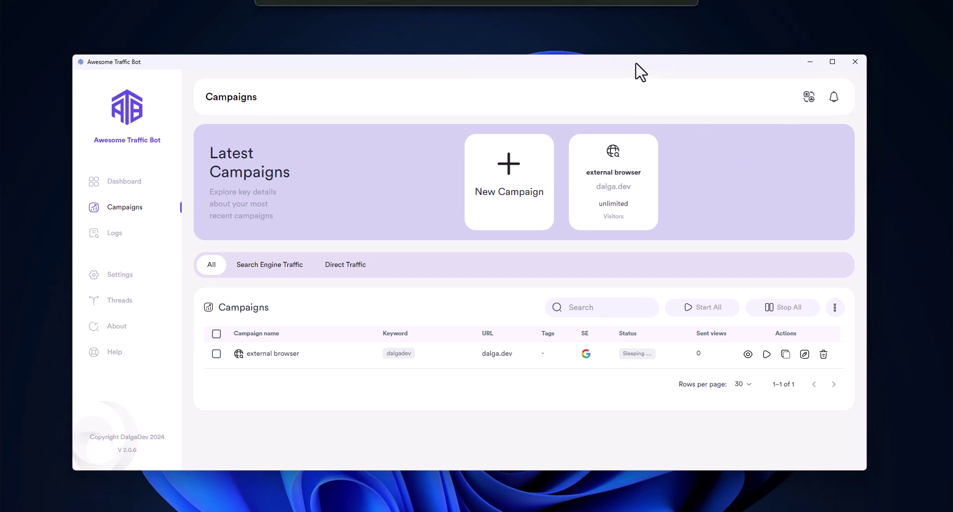